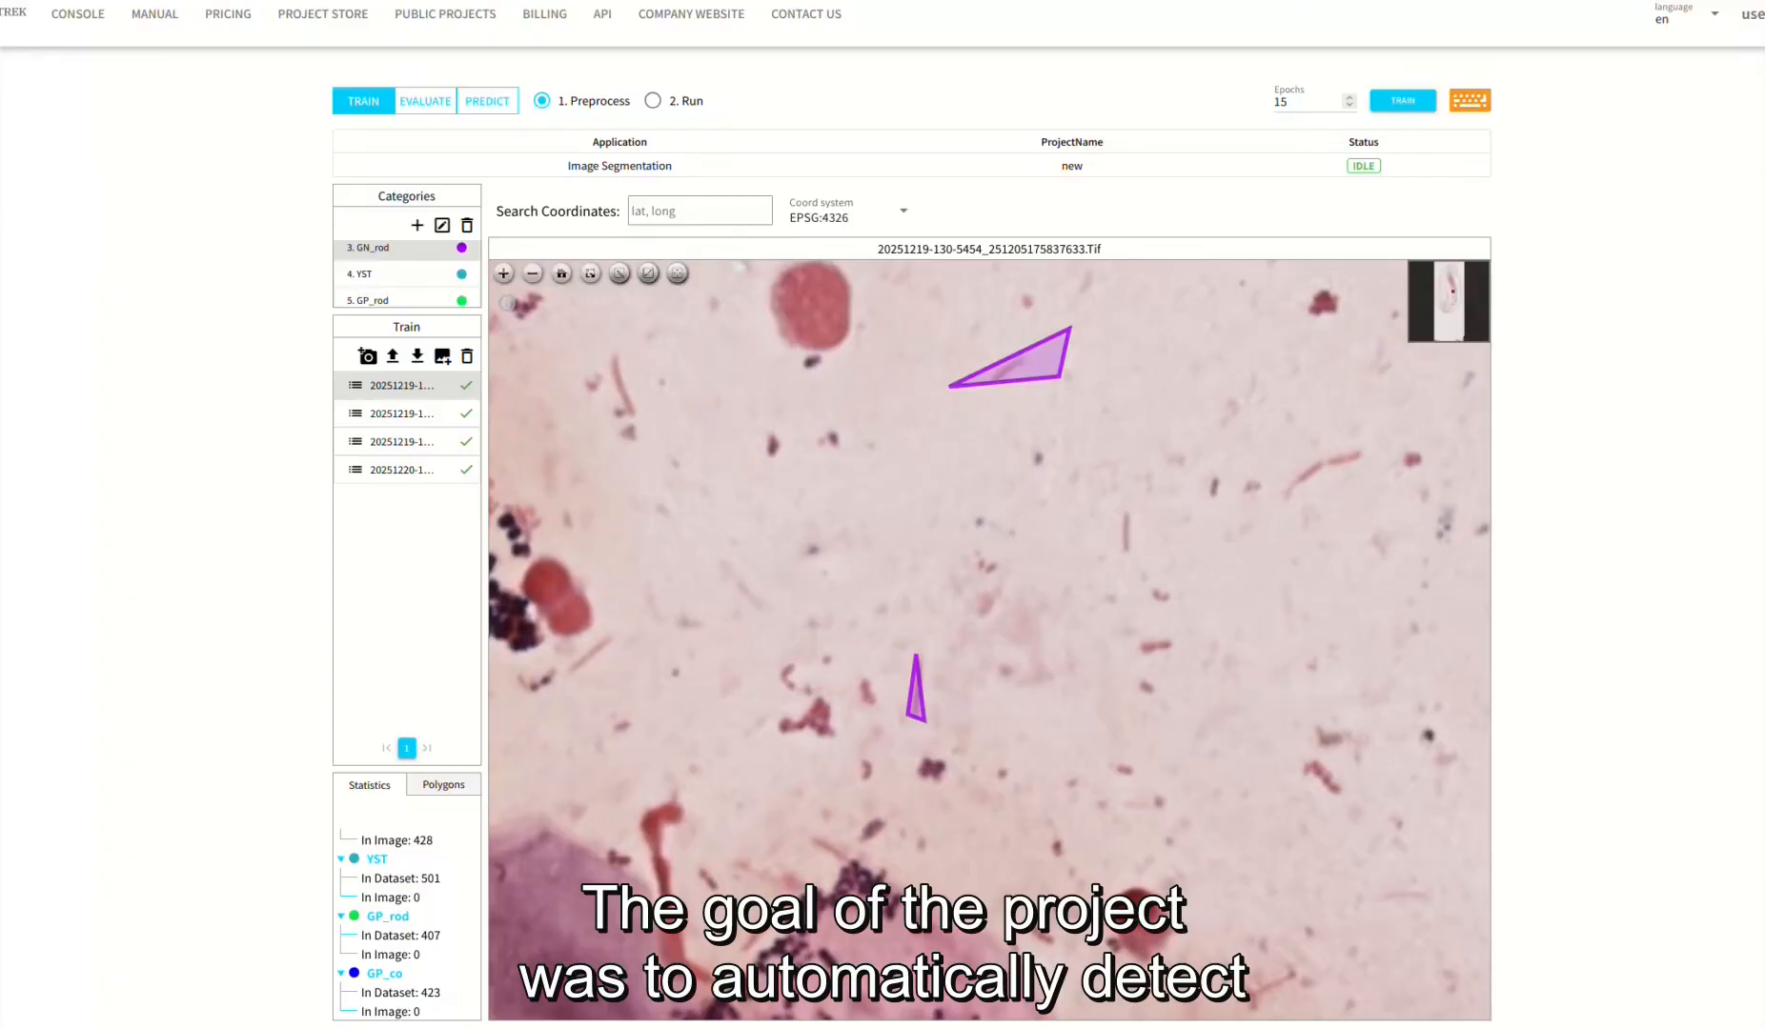
Outline the slanted reddish rod in the upper-right part of the slide with a seven-point GN_rod polygon.
{"action": "left_click", "coordinate": [1289, 486]}
{"action": "left_click", "coordinate": [1324, 453]}
{"action": "left_click", "coordinate": [1360, 447]}
{"action": "left_click", "coordinate": [1373, 457]}
{"action": "left_click", "coordinate": [1360, 466]}
{"action": "left_click", "coordinate": [1336, 471]}
{"action": "left_click", "coordinate": [1314, 483]}
{"action": "left_click", "coordinate": [1290, 486]}
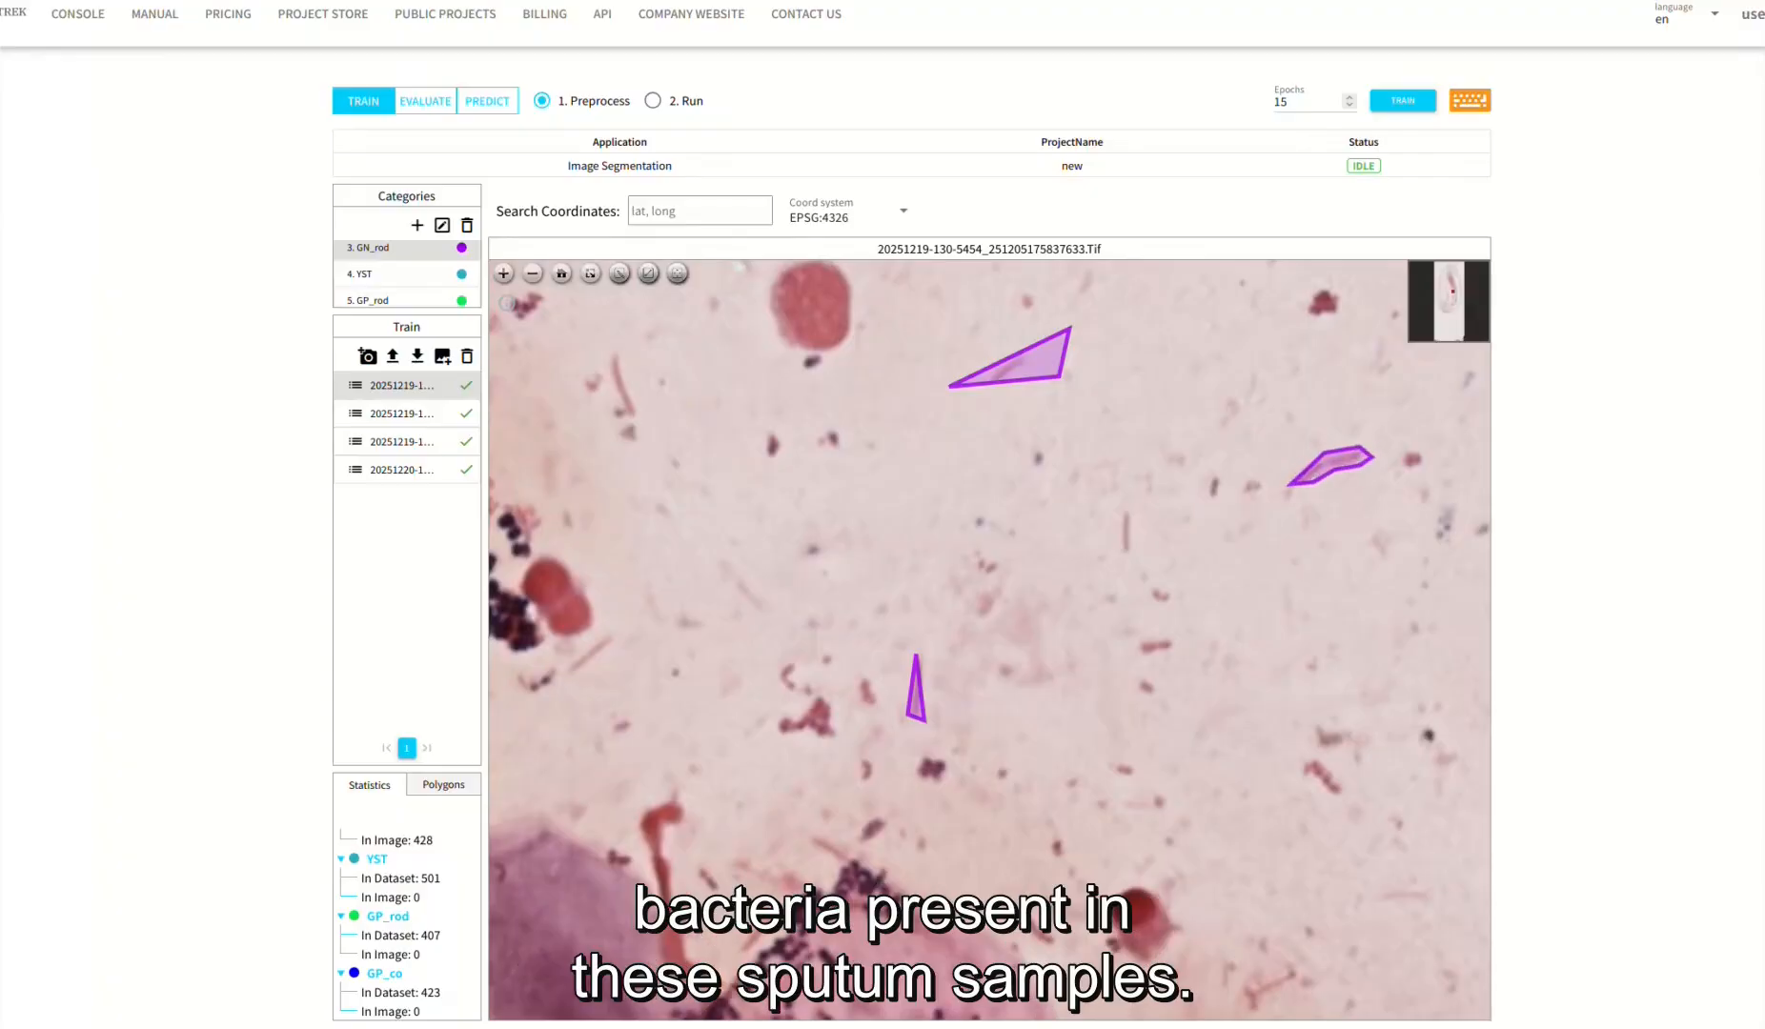
Draw a triangular GN_rod polygon around the short vertical rod right of the slide centre and reshape it to fit.
{"action": "left_click", "coordinate": [1126, 515]}
{"action": "left_click", "coordinate": [1113, 557]}
{"action": "left_click", "coordinate": [1137, 555]}
{"action": "left_click", "coordinate": [1126, 514]}
{"action": "left_click", "coordinate": [649, 273]}
{"action": "left_click", "coordinate": [1125, 540]}
{"action": "left_click_drag", "start_coordinate": [1137, 555], "coordinate": [1132, 507]}
{"action": "mouse_move", "coordinate": [1123, 531]}
{"action": "left_mouse_down"}
{"action": "mouse_move", "coordinate": [1117, 507]}
{"action": "mouse_move", "coordinate": [1137, 553]}
{"action": "left_mouse_up"}
Tighten the large triangular GN_rod polygon near the upper middle of the slide around its rod.
{"action": "left_click", "coordinate": [648, 274]}
{"action": "left_click", "coordinate": [1029, 363]}
{"action": "left_click_drag", "start_coordinate": [1060, 378], "coordinate": [1014, 374]}
{"action": "left_click_drag", "start_coordinate": [1071, 328], "coordinate": [1026, 376]}
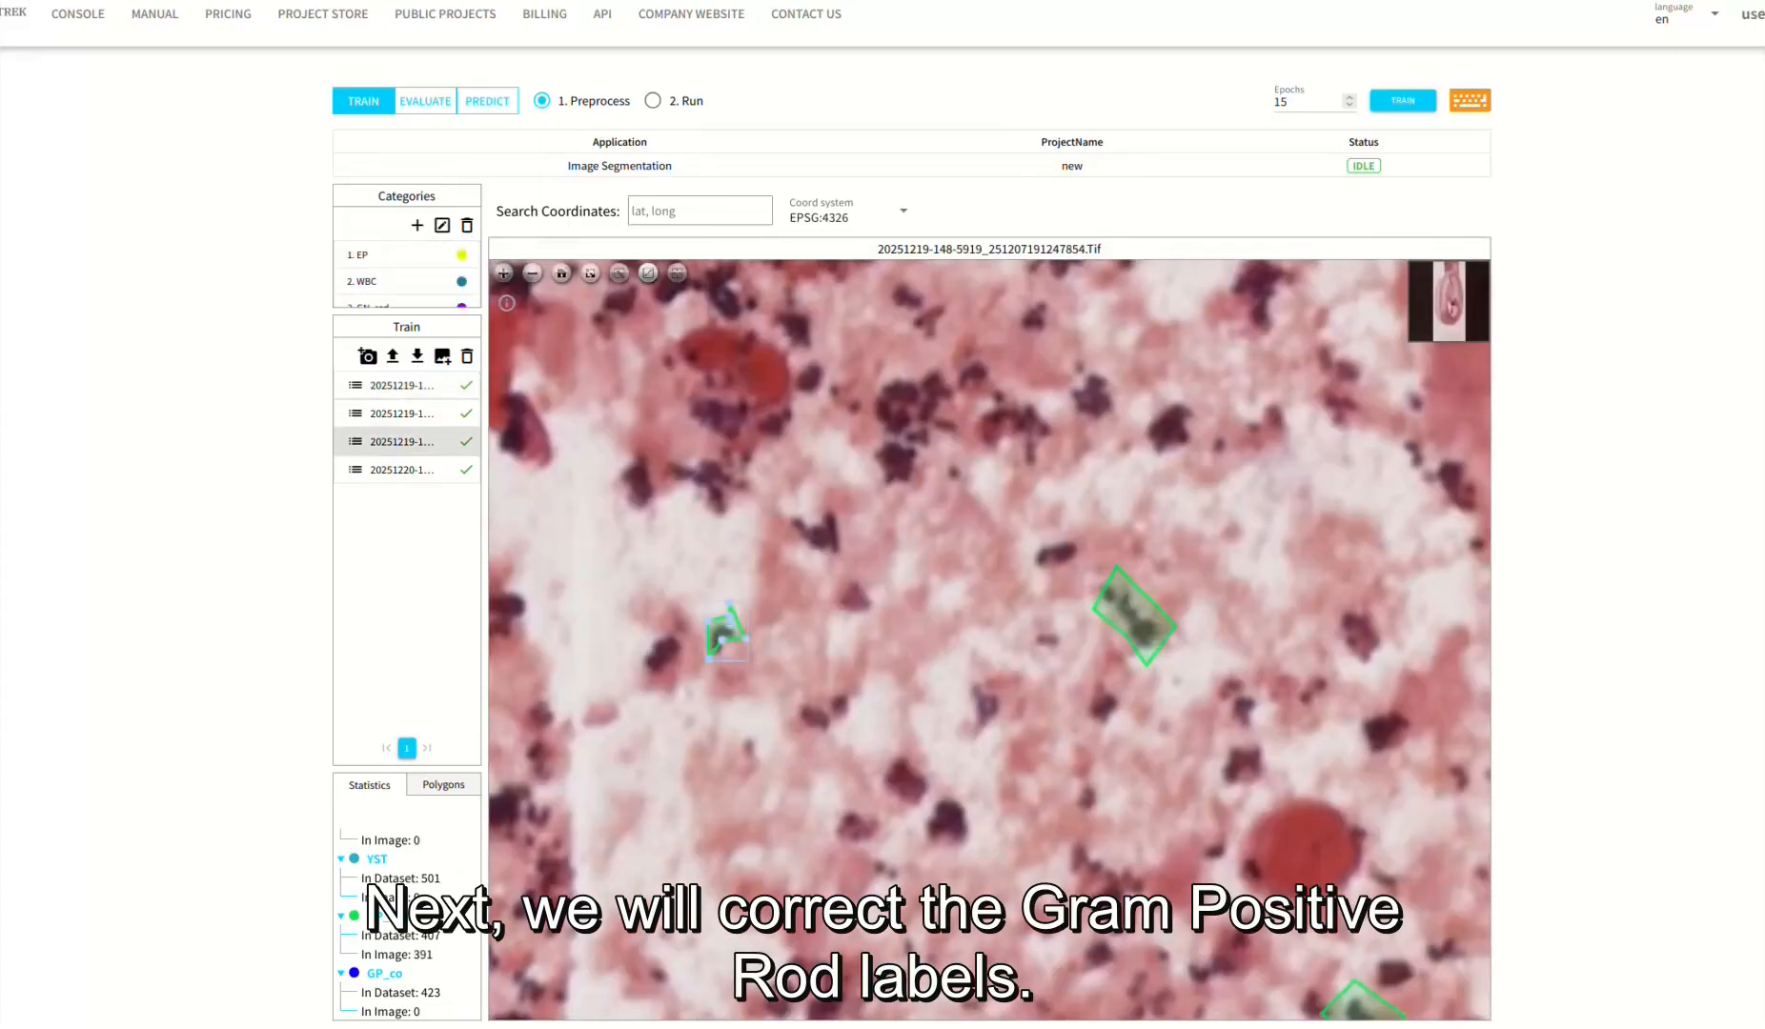
{"action": "key", "text": "Delete"}
{"action": "left_click", "coordinate": [710, 635]}
{"action": "left_click", "coordinate": [713, 668]}
{"action": "double_click", "coordinate": [727, 654]}
{"action": "left_click", "coordinate": [721, 653]}
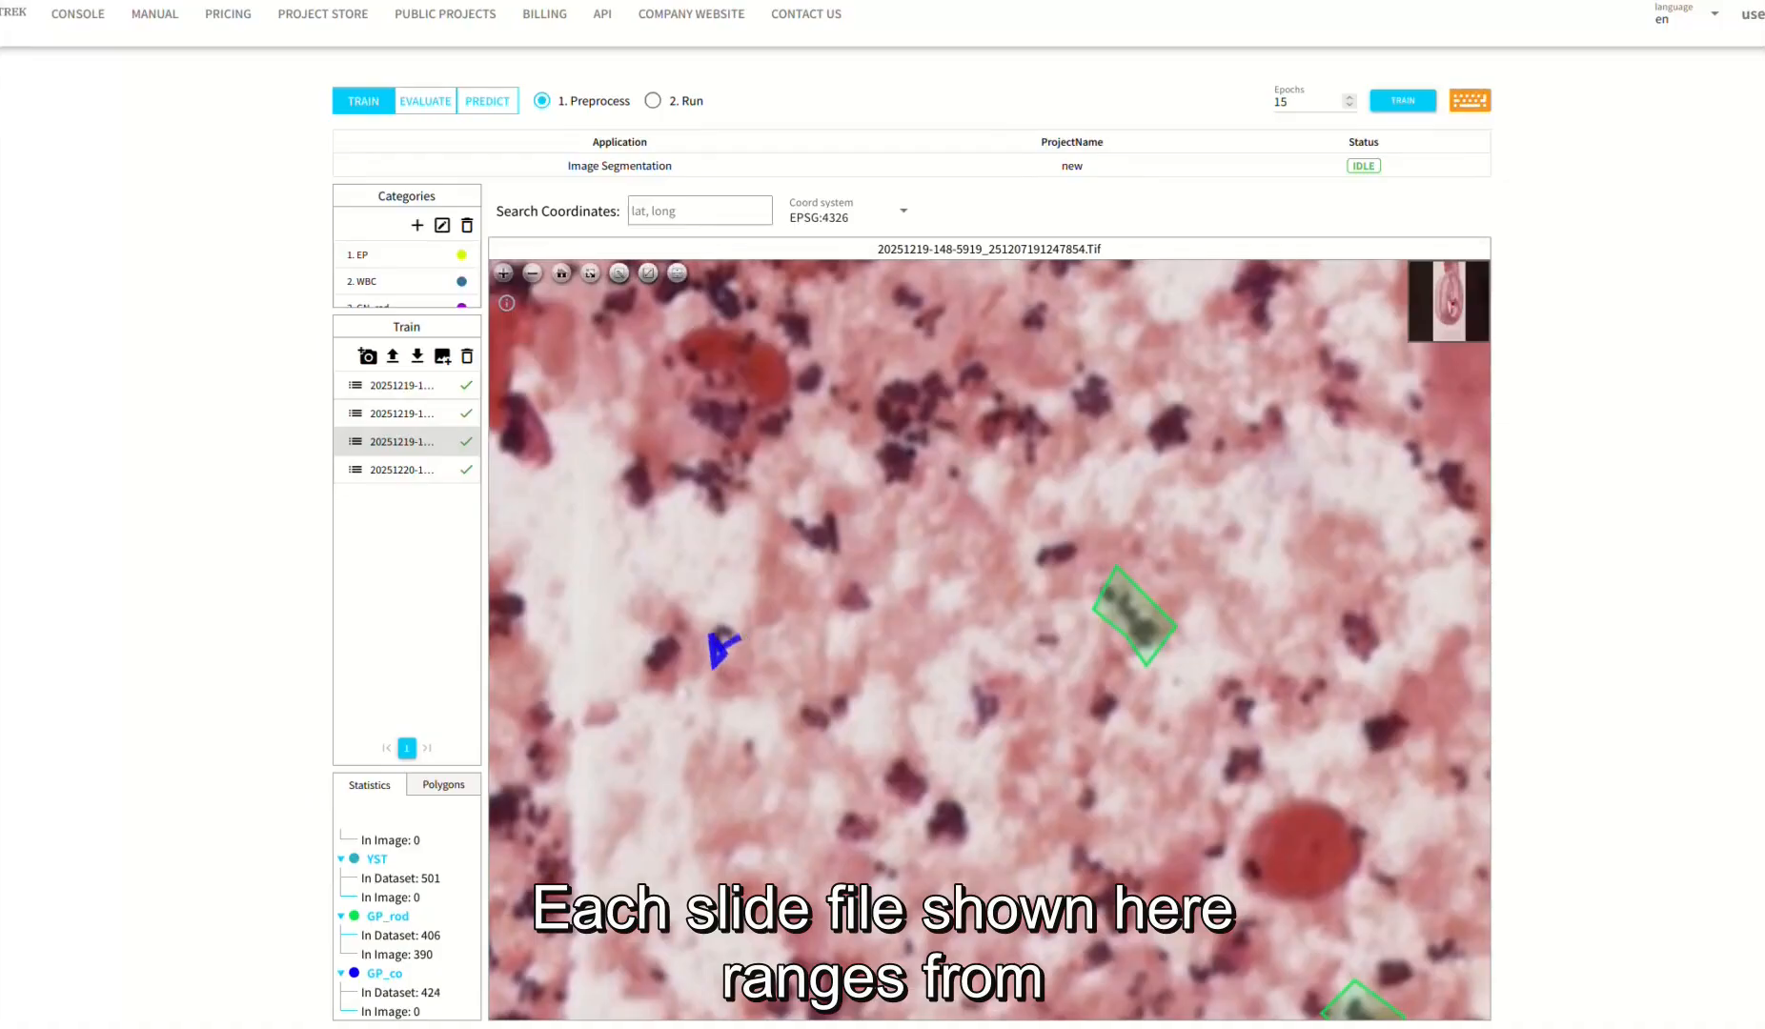
{"action": "left_click", "coordinate": [763, 608]}
{"action": "double_click", "coordinate": [709, 596]}
{"action": "key", "text": "Delete"}
{"action": "key", "text": "Delete"}
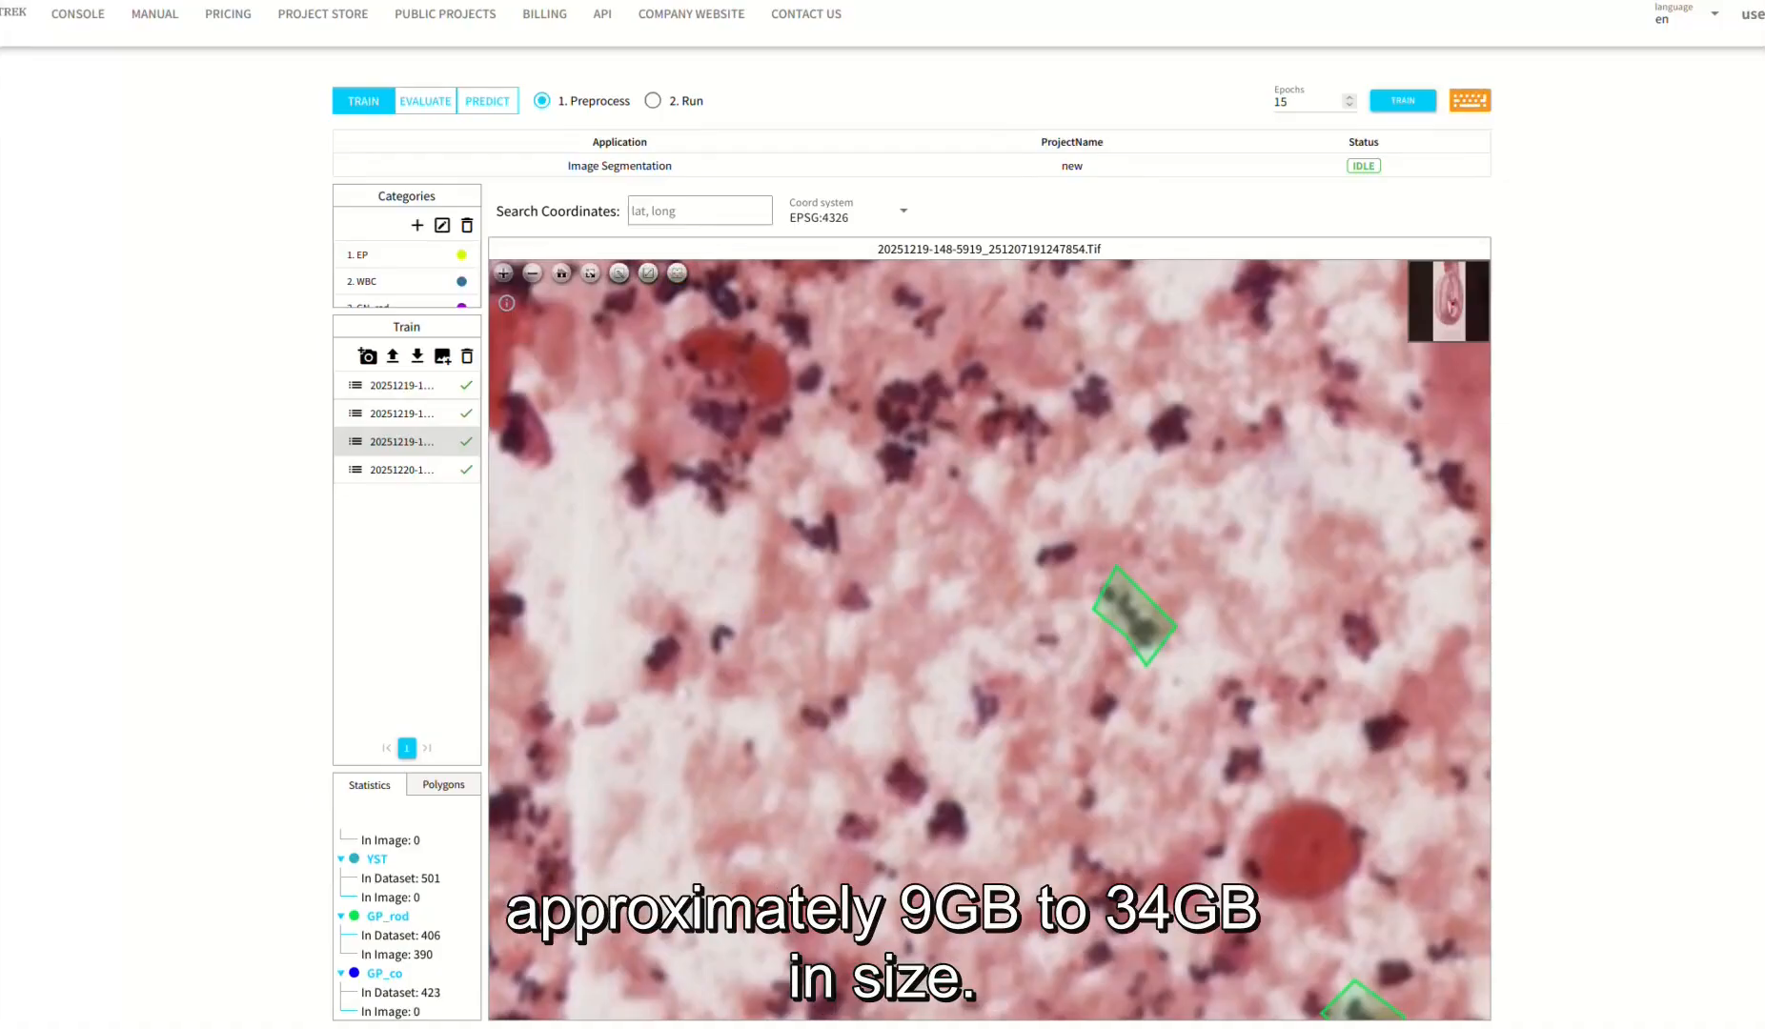
Make GP_rod the active category for new polygons.
{"action": "scroll", "coordinate": [407, 273], "scroll_direction": "down", "scroll_amount": 3}
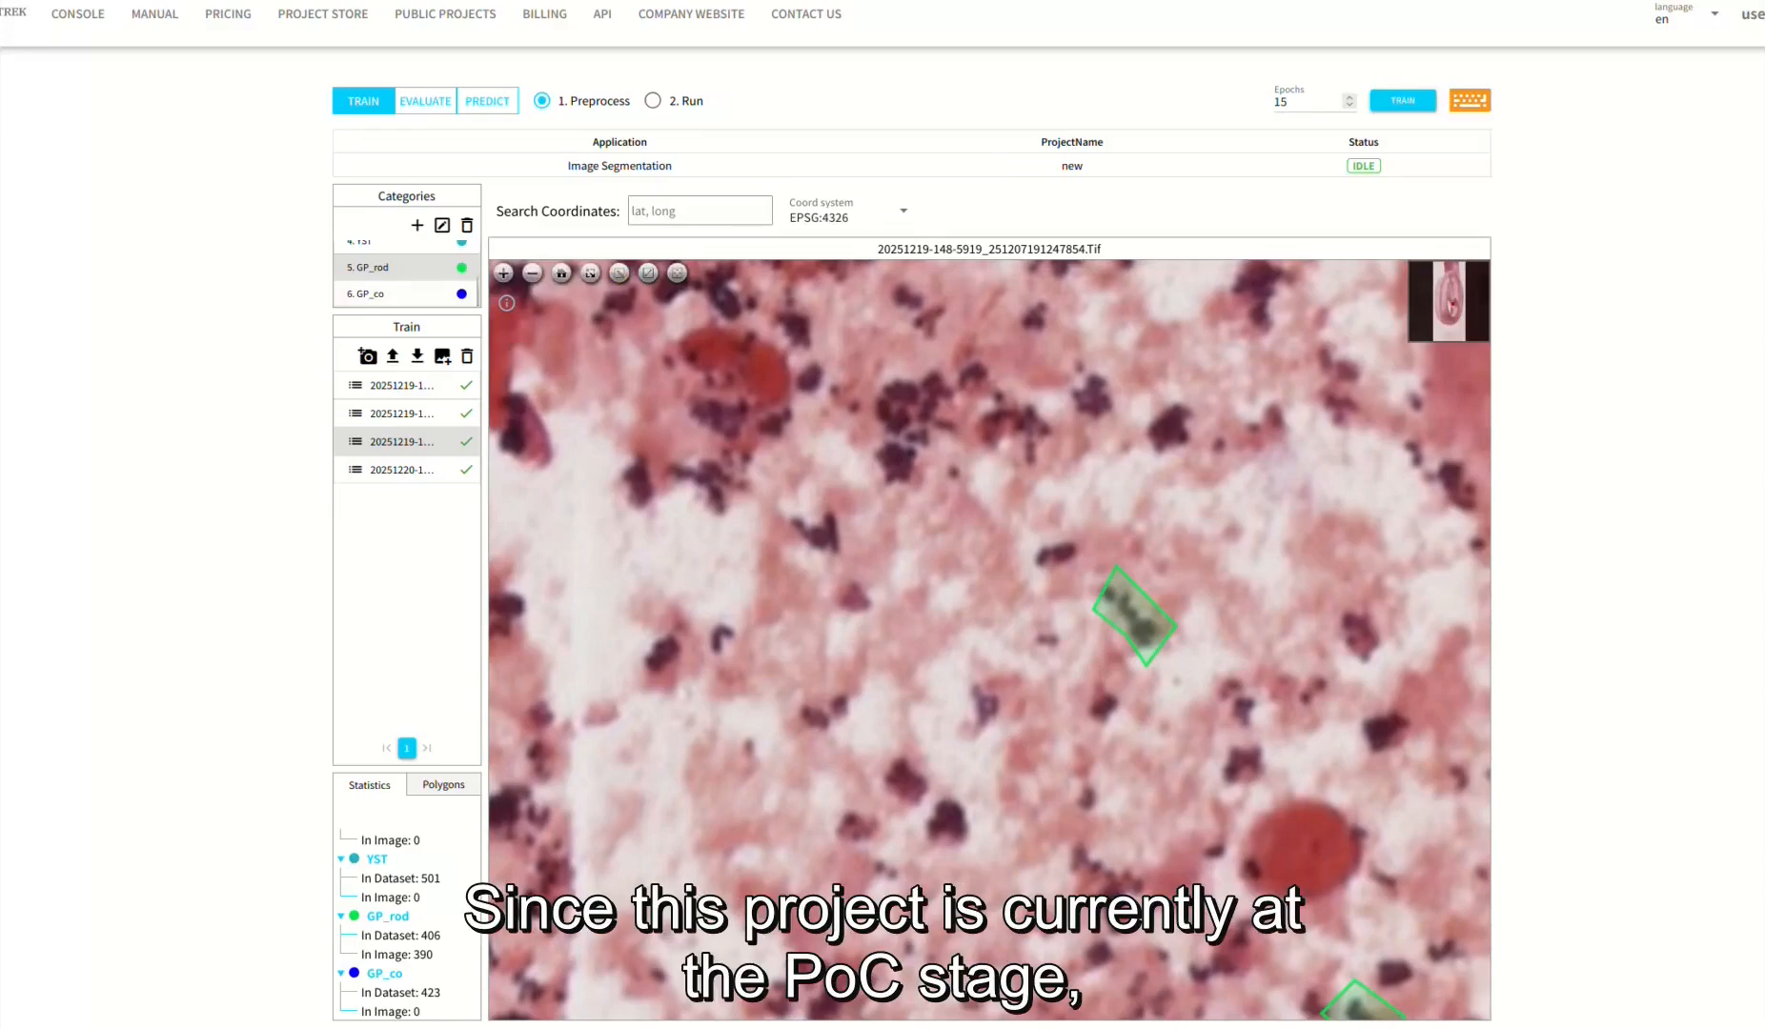
{"action": "left_click", "coordinate": [711, 632]}
{"action": "left_click", "coordinate": [717, 663]}
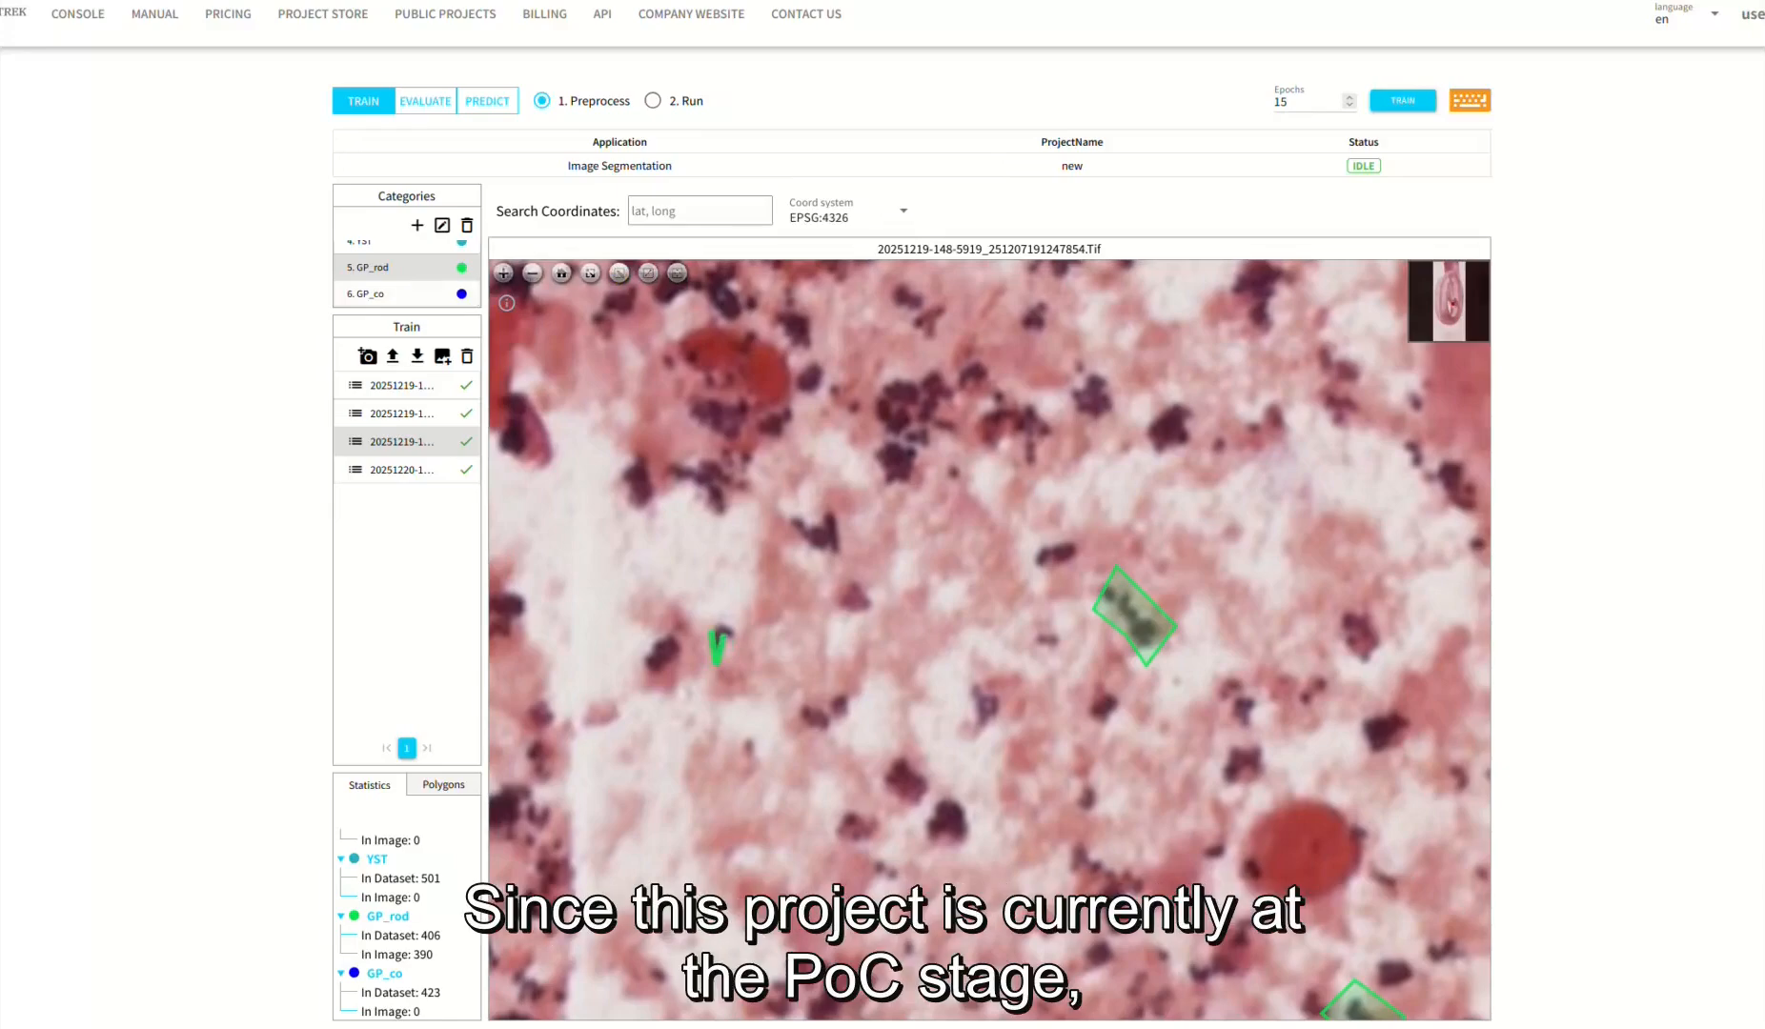
{"action": "double_click", "coordinate": [722, 647]}
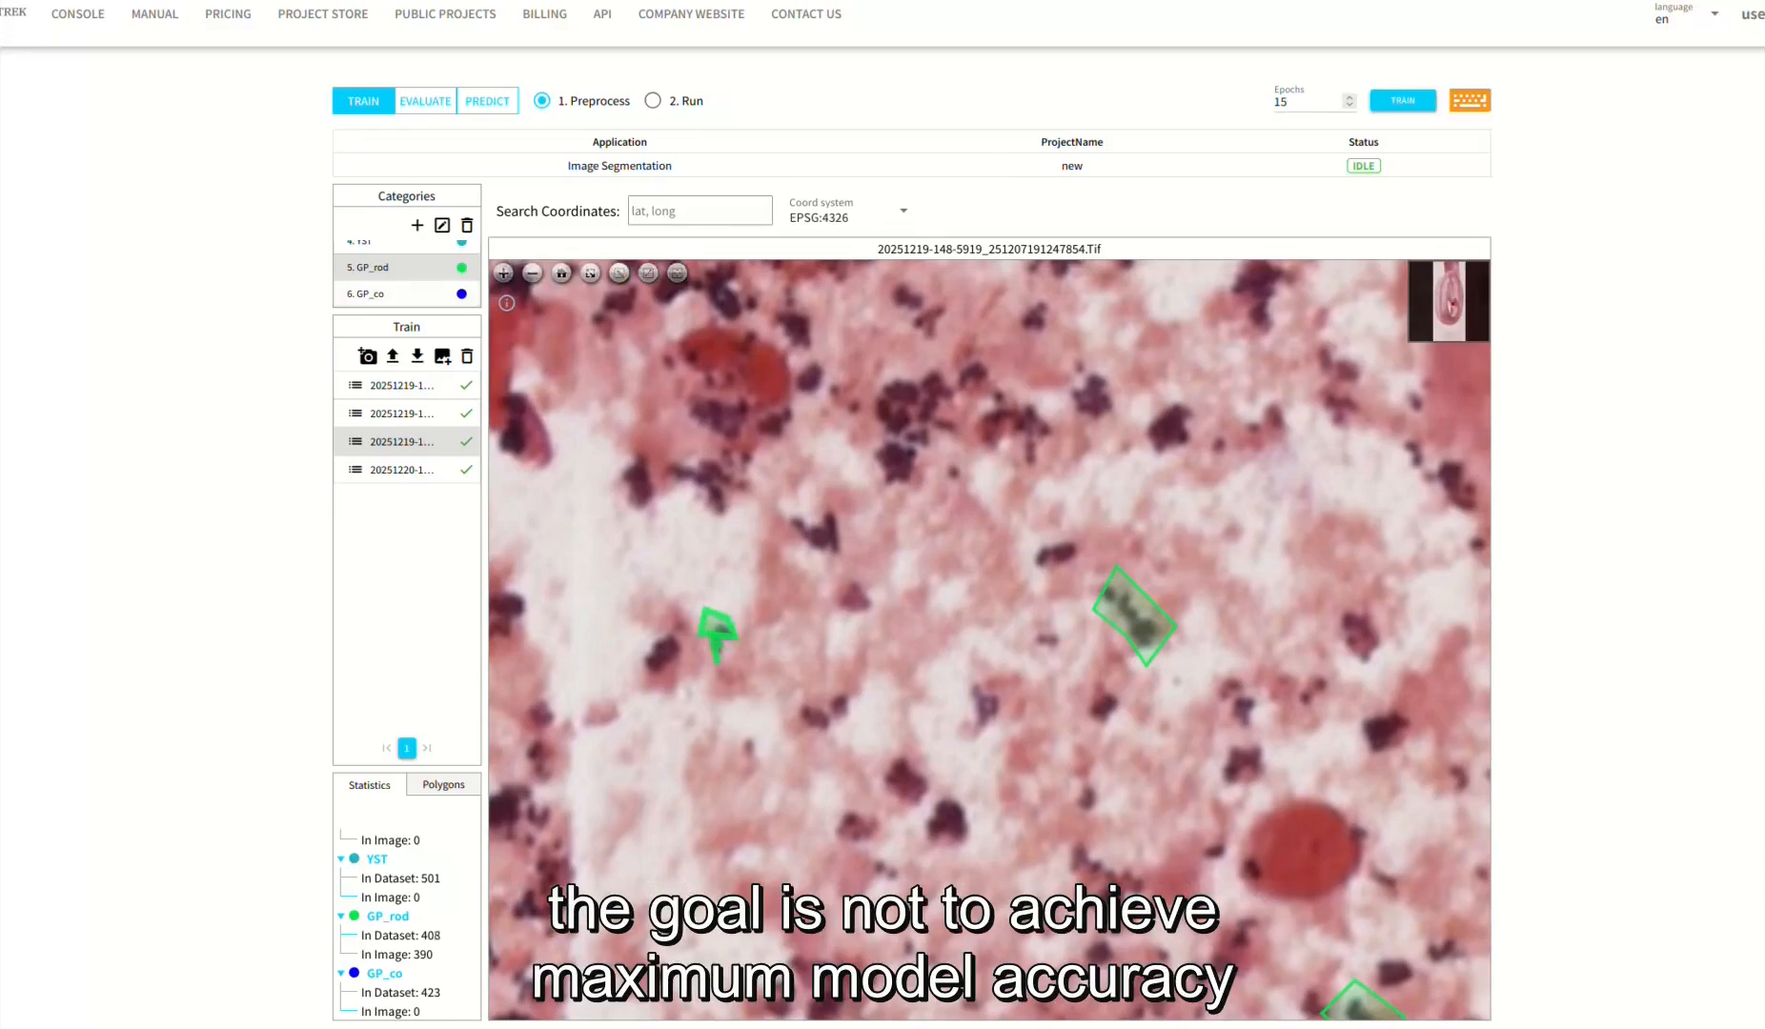
{"action": "key", "text": "Delete"}
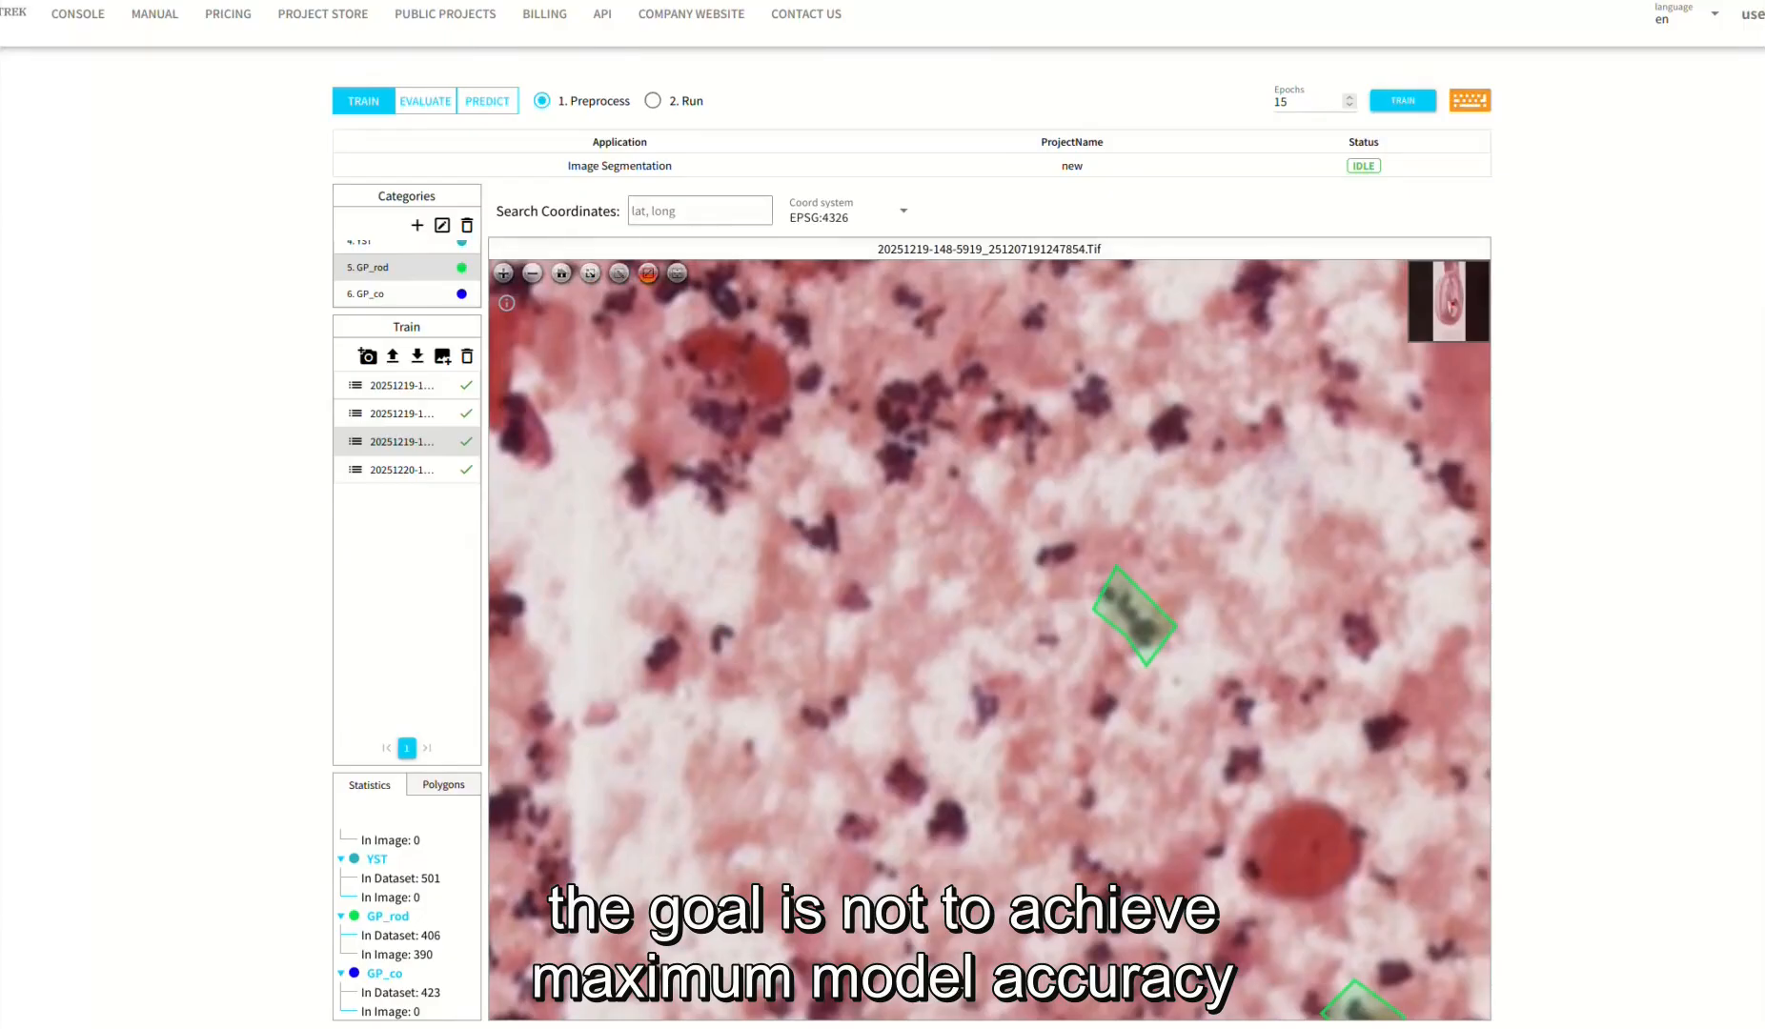
Outline the small dark rod left of the slide centre with a triangular GP_rod polygon.
{"action": "left_click", "coordinate": [708, 627]}
{"action": "double_click", "coordinate": [738, 638]}
Reshape the rectangular GP_rod polygon right of the slide centre to follow the dark rod closely.
{"action": "left_click", "coordinate": [1134, 618]}
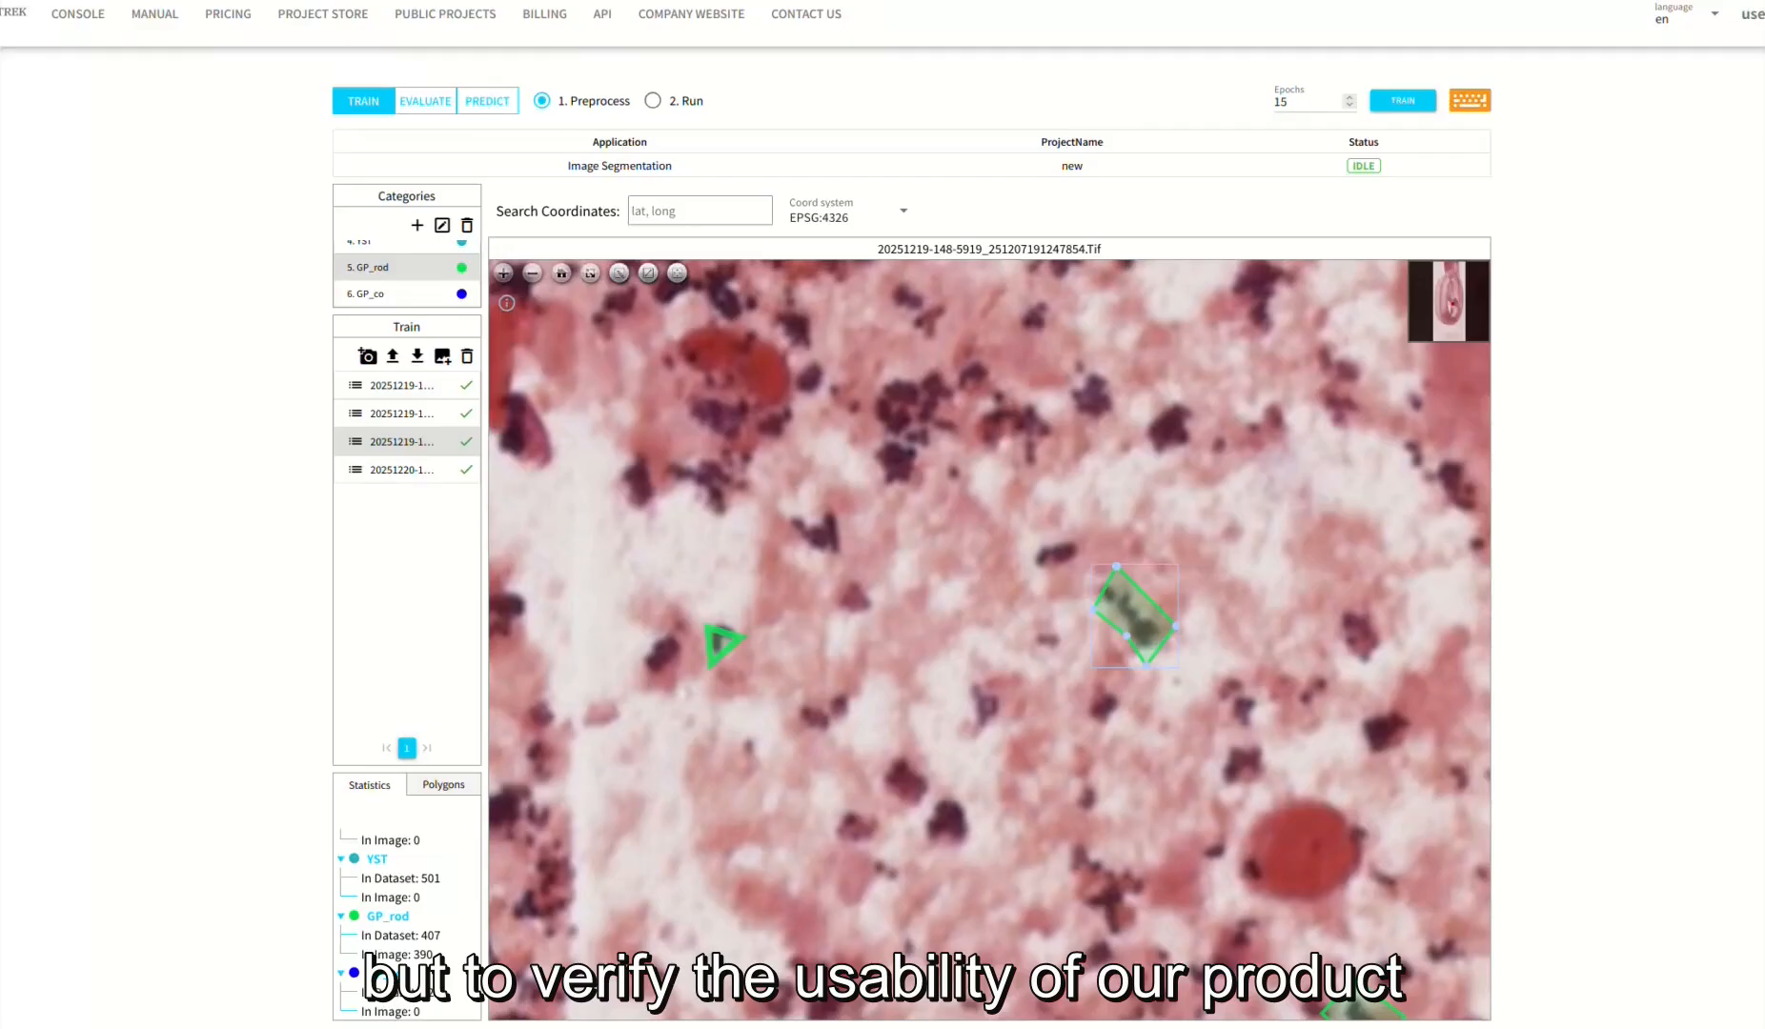
{"action": "mouse_move", "coordinate": [1116, 570]}
{"action": "left_mouse_down"}
{"action": "mouse_move", "coordinate": [1155, 624]}
{"action": "mouse_move", "coordinate": [1100, 581]}
{"action": "left_mouse_up"}
{"action": "key", "text": "ctrl+z"}
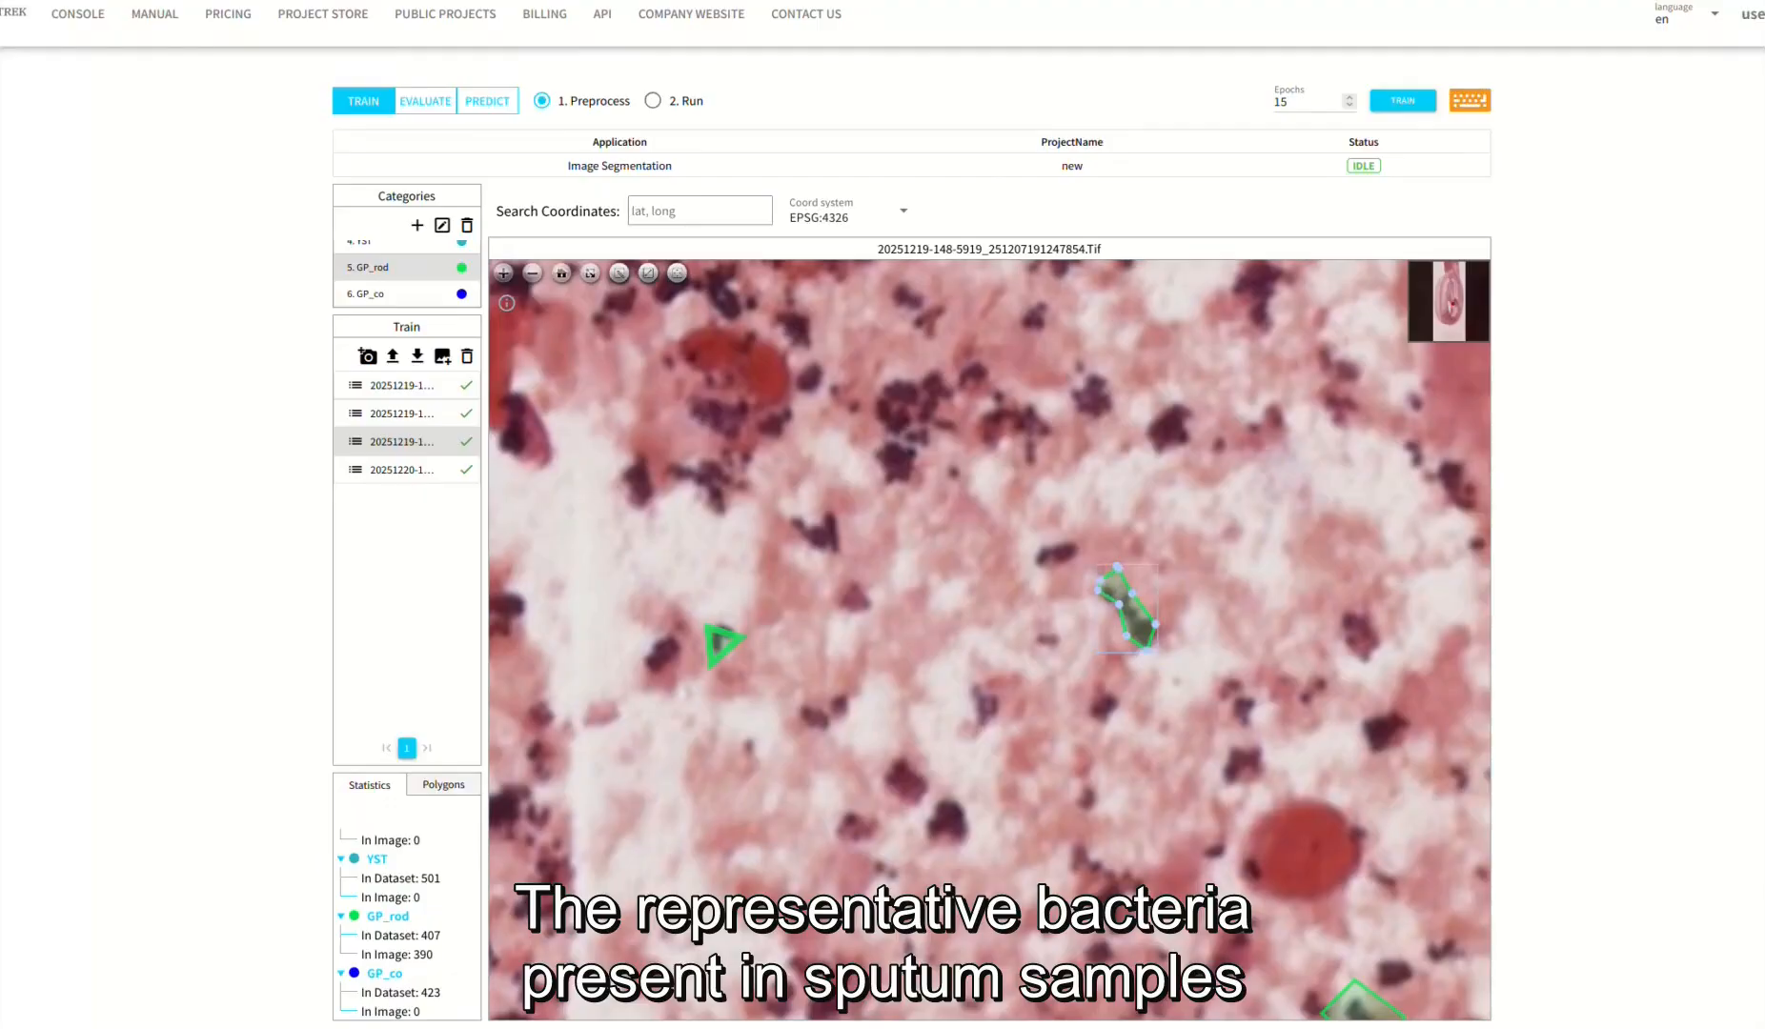
{"action": "key", "text": "ctrl+z"}
{"action": "left_click", "coordinate": [620, 273]}
Tighten the upper of the two neighbouring GP_rod polygons below the large red cell around its rod.
{"action": "scroll", "coordinate": [678, 410], "scroll_direction": "down", "scroll_amount": 3}
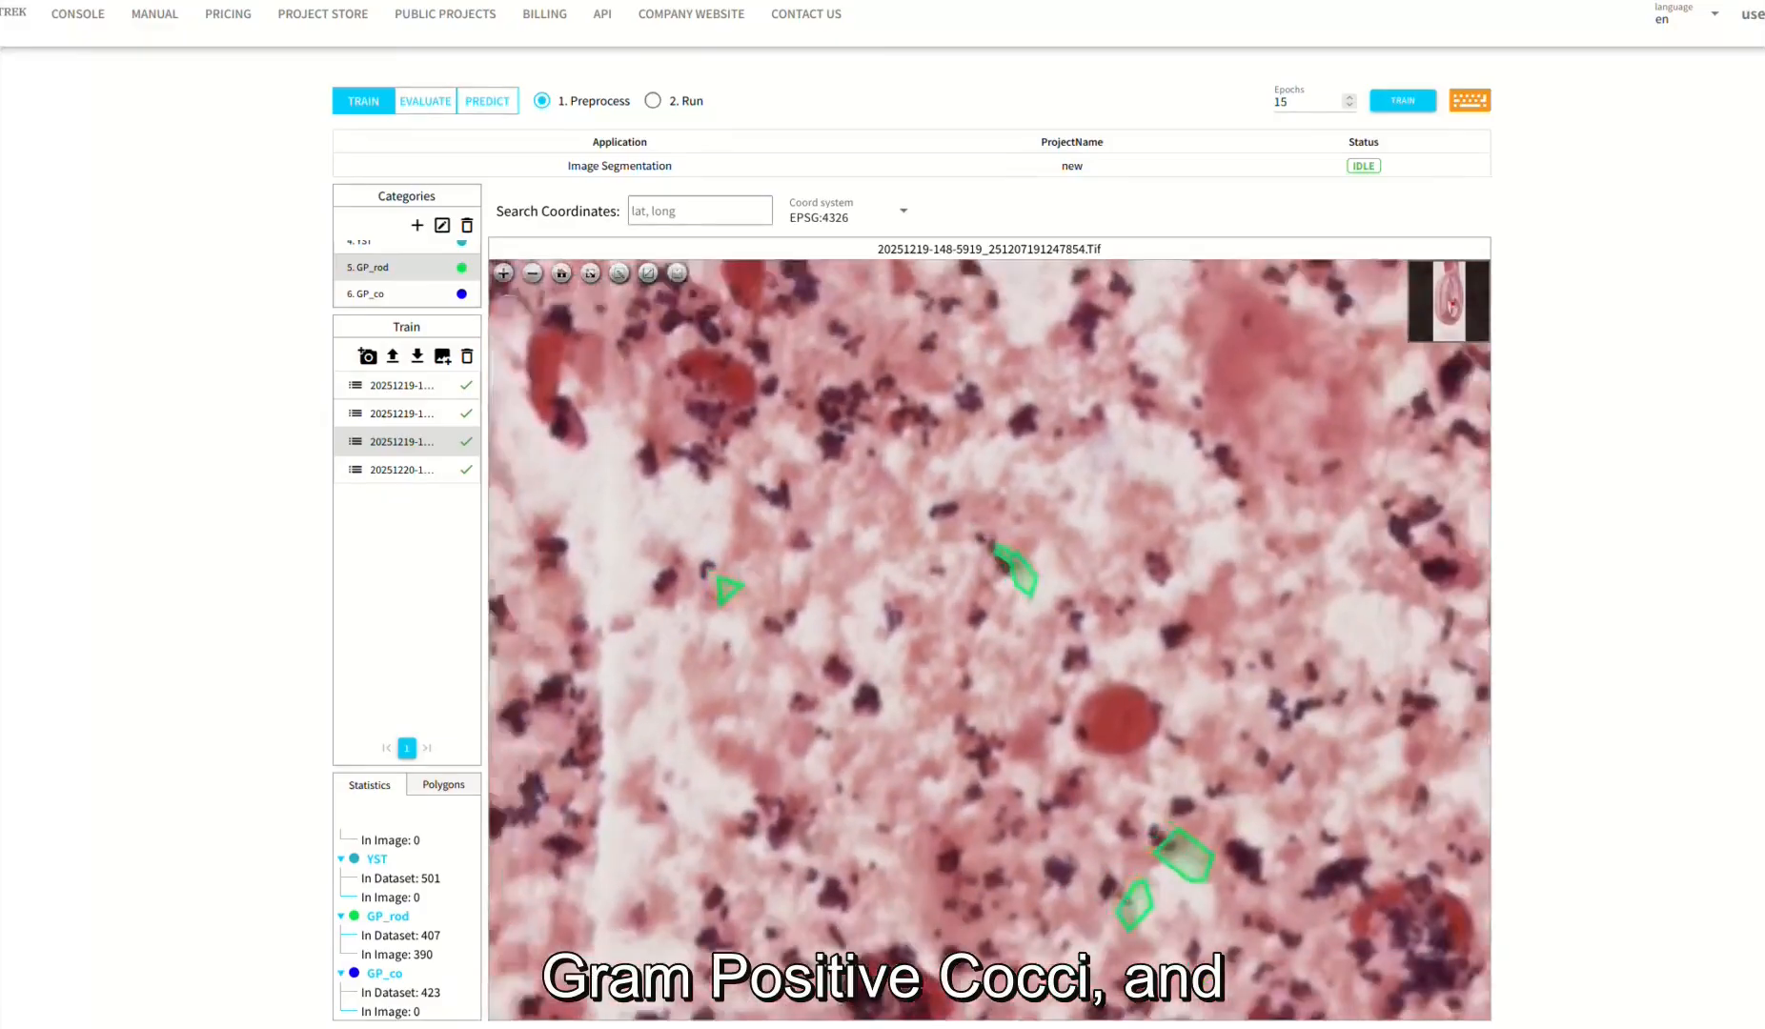
{"action": "left_click_drag", "start_coordinate": [1144, 785], "coordinate": [996, 658]}
{"action": "scroll", "coordinate": [996, 658], "scroll_direction": "up", "scroll_amount": 2}
{"action": "left_click", "coordinate": [1012, 726]}
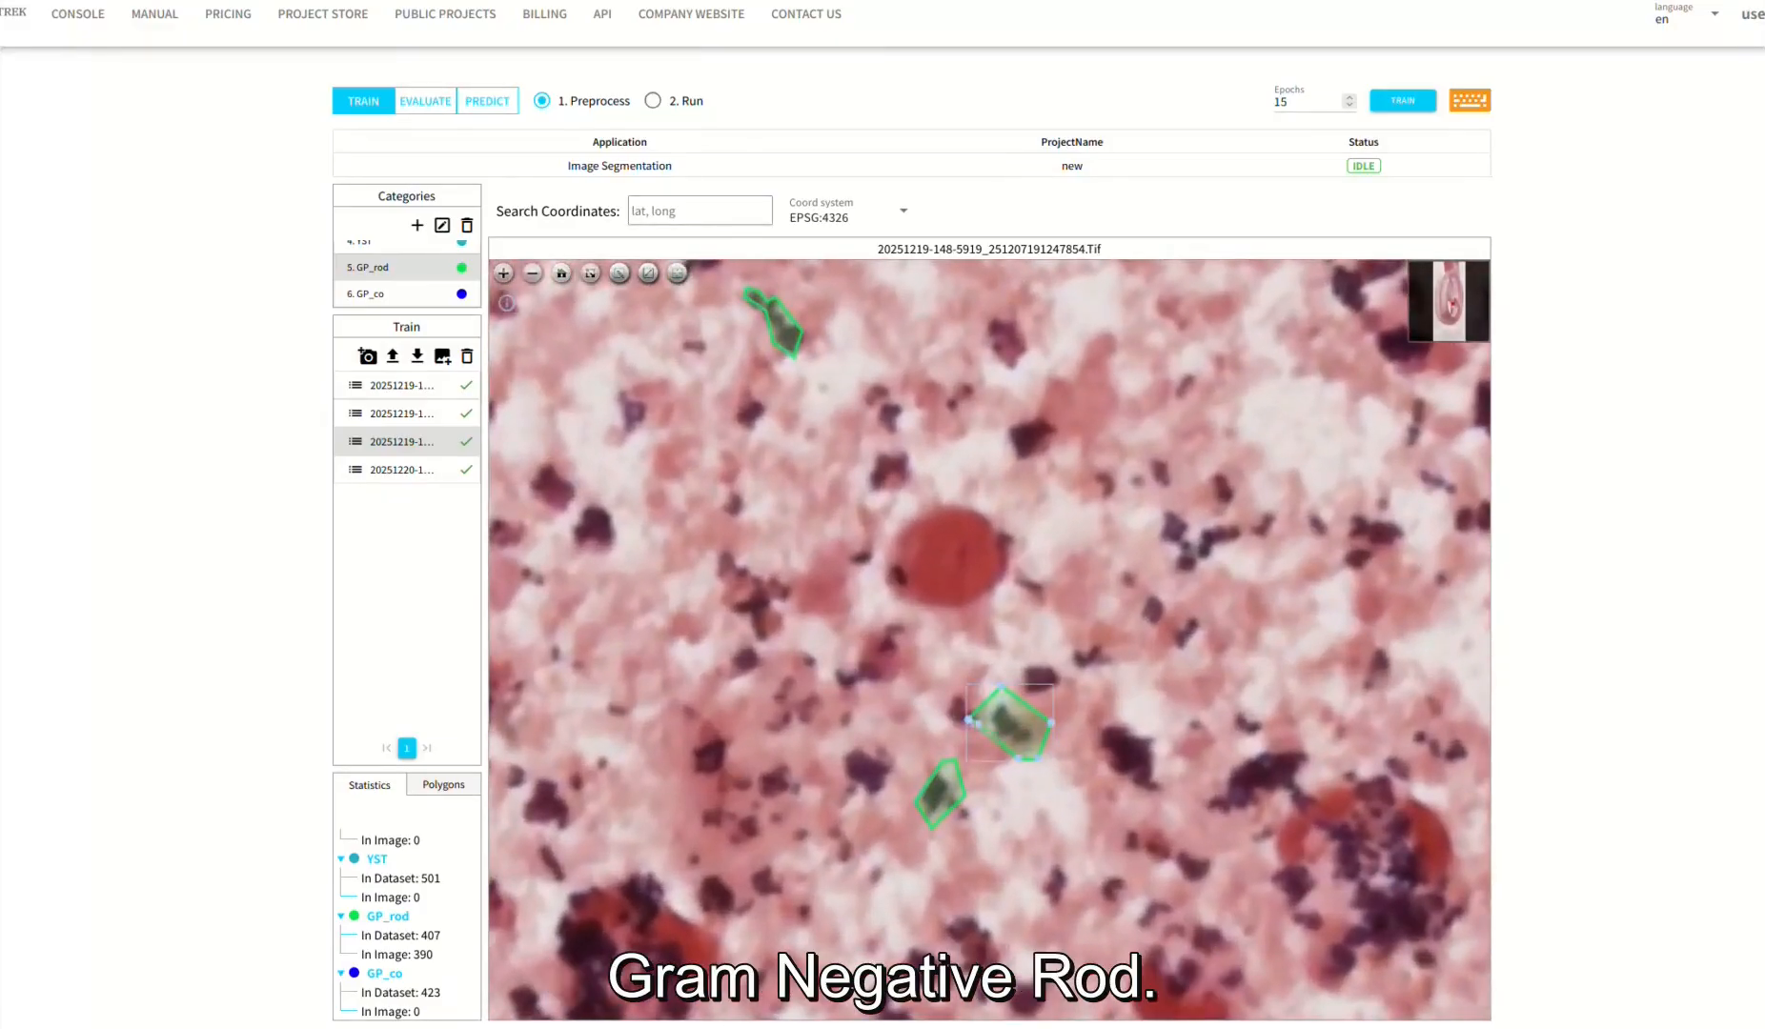
{"action": "left_click_drag", "start_coordinate": [978, 725], "coordinate": [995, 727]}
{"action": "left_click_drag", "start_coordinate": [968, 720], "coordinate": [1018, 740]}
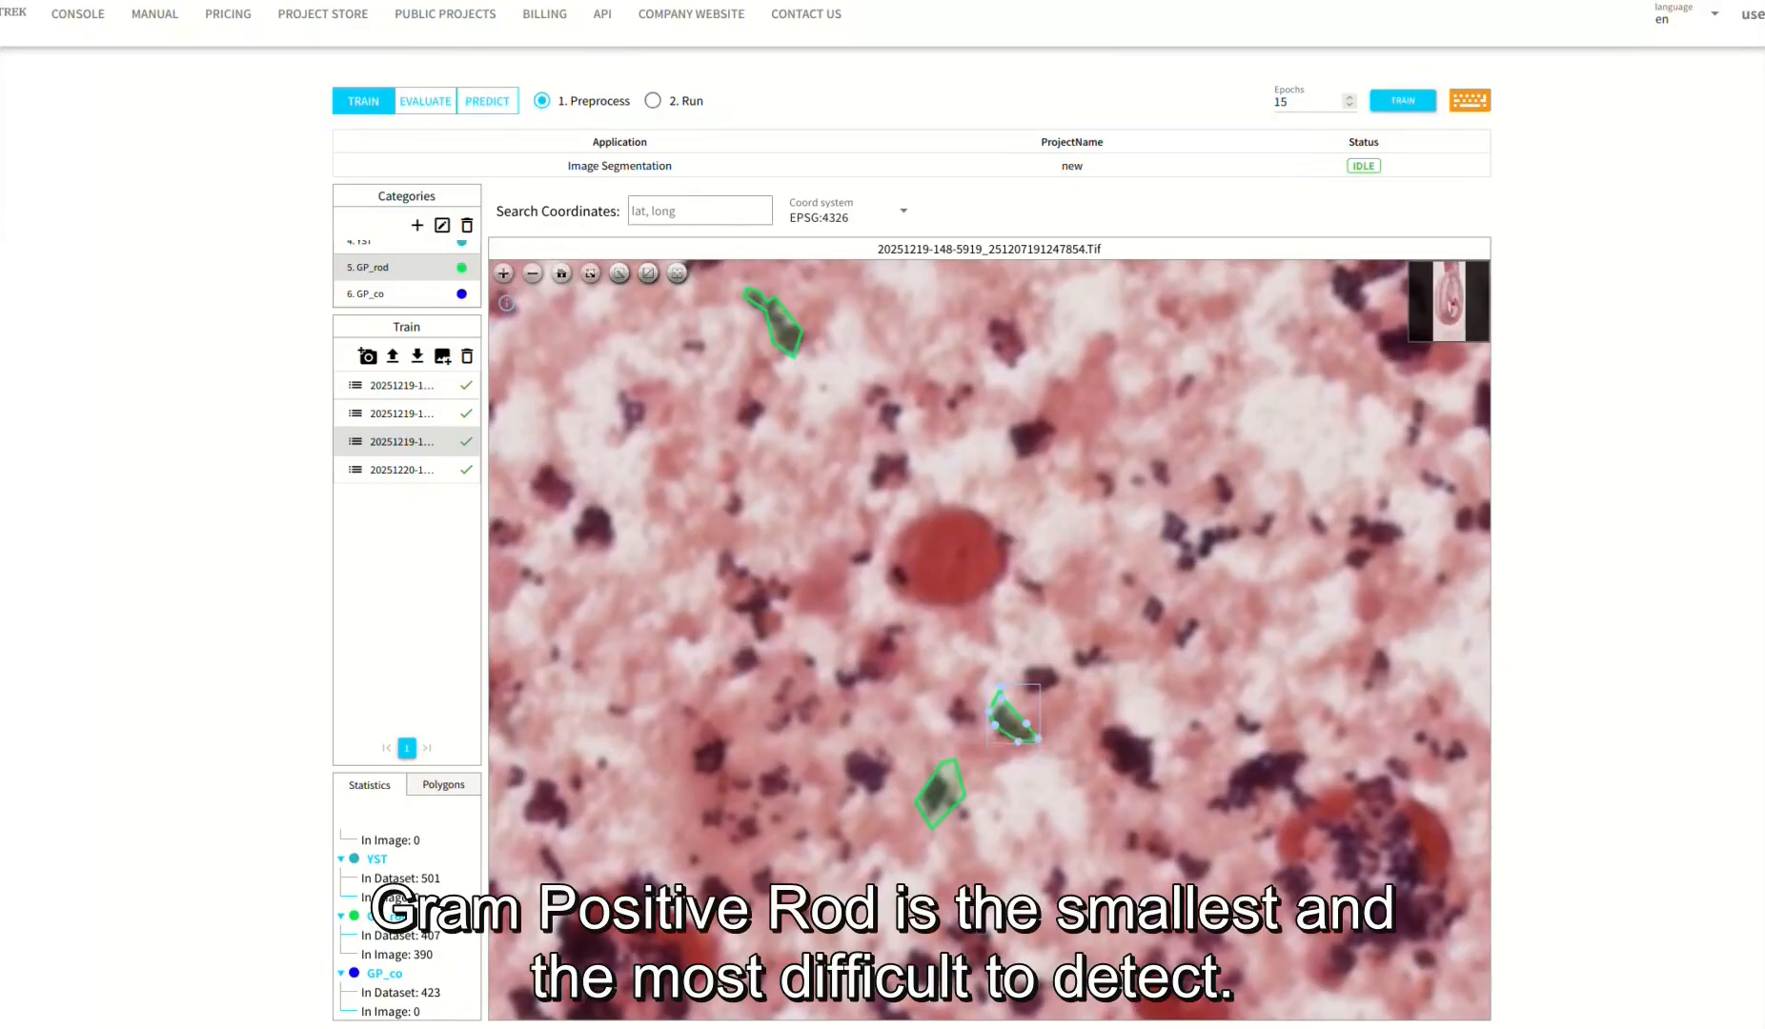
Narrow the lower neighbouring GP_rod polygon so it closely encloses its dark rod.
{"action": "left_click", "coordinate": [942, 794]}
{"action": "left_click_drag", "start_coordinate": [964, 795], "coordinate": [932, 768]}
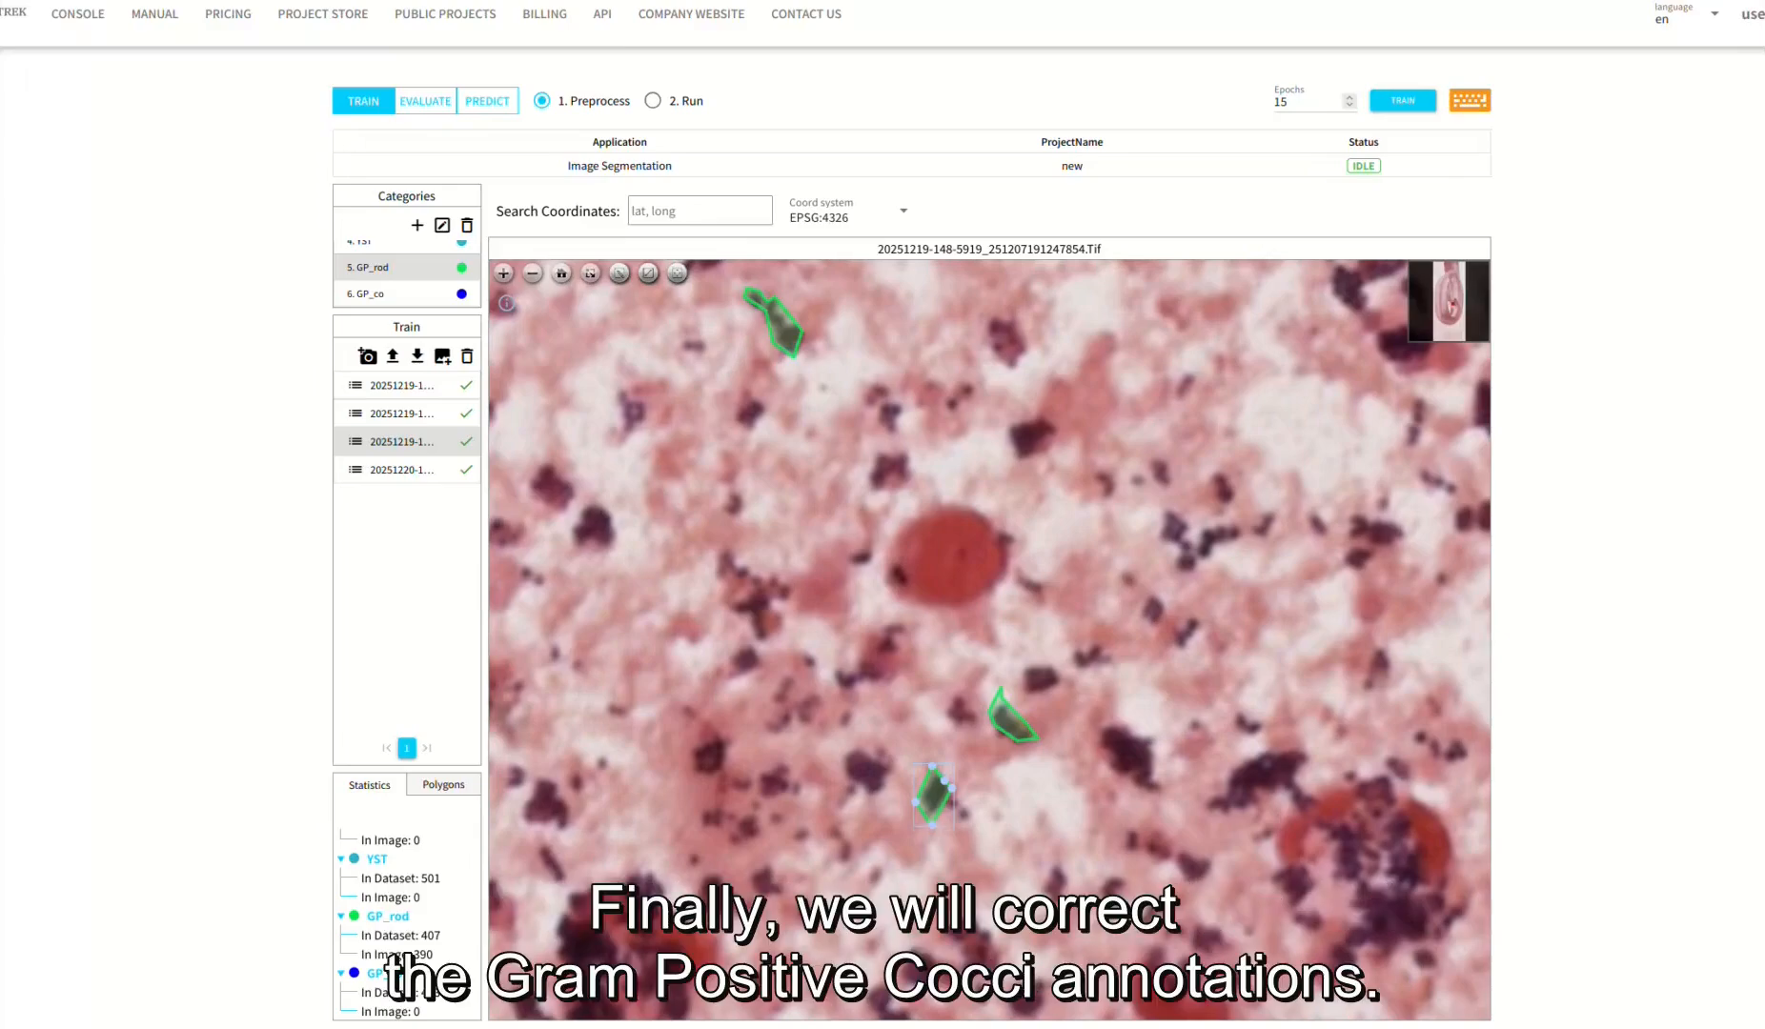
{"action": "left_click", "coordinate": [678, 273]}
{"action": "scroll", "coordinate": [1138, 516], "scroll_direction": "down", "scroll_amount": 3}
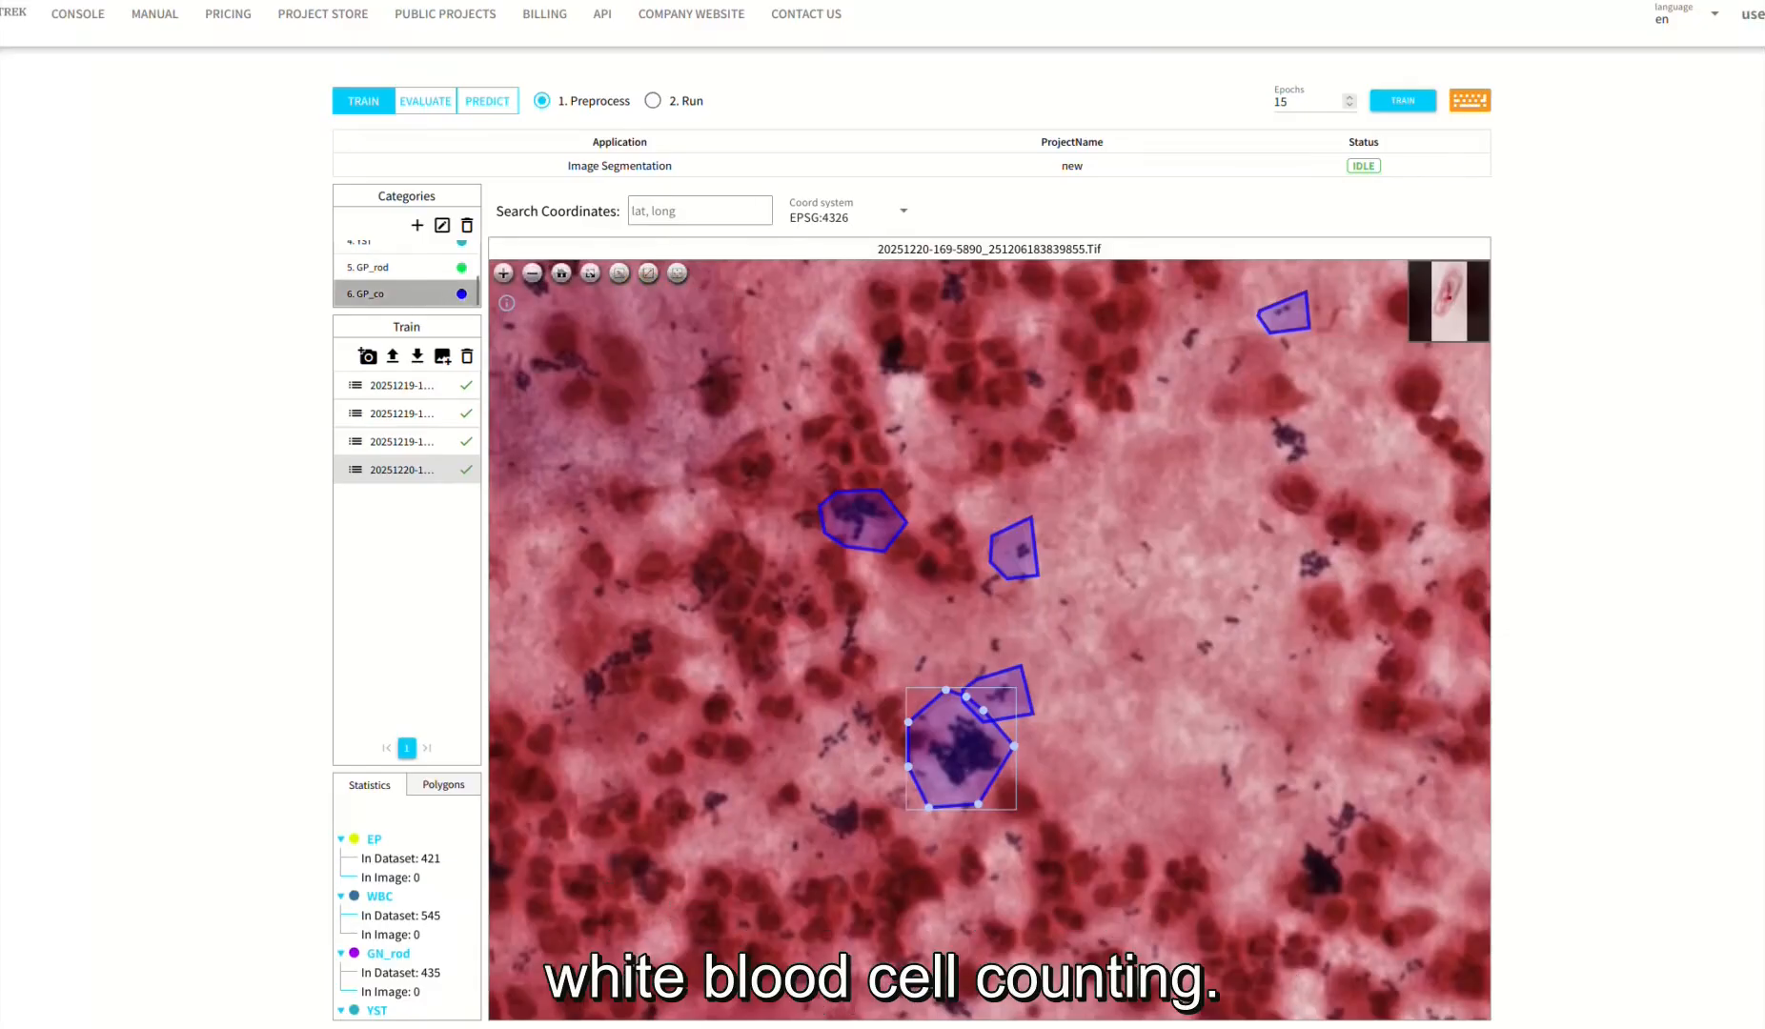
{"action": "left_click_drag", "start_coordinate": [984, 710], "coordinate": [947, 739]}
{"action": "left_click_drag", "start_coordinate": [928, 809], "coordinate": [997, 703]}
Try to reshape the small GP_co polygon just above the largest cluster, and delete that polygon.
{"action": "left_click", "coordinate": [997, 697]}
{"action": "left_click_drag", "start_coordinate": [1033, 713], "coordinate": [992, 672]}
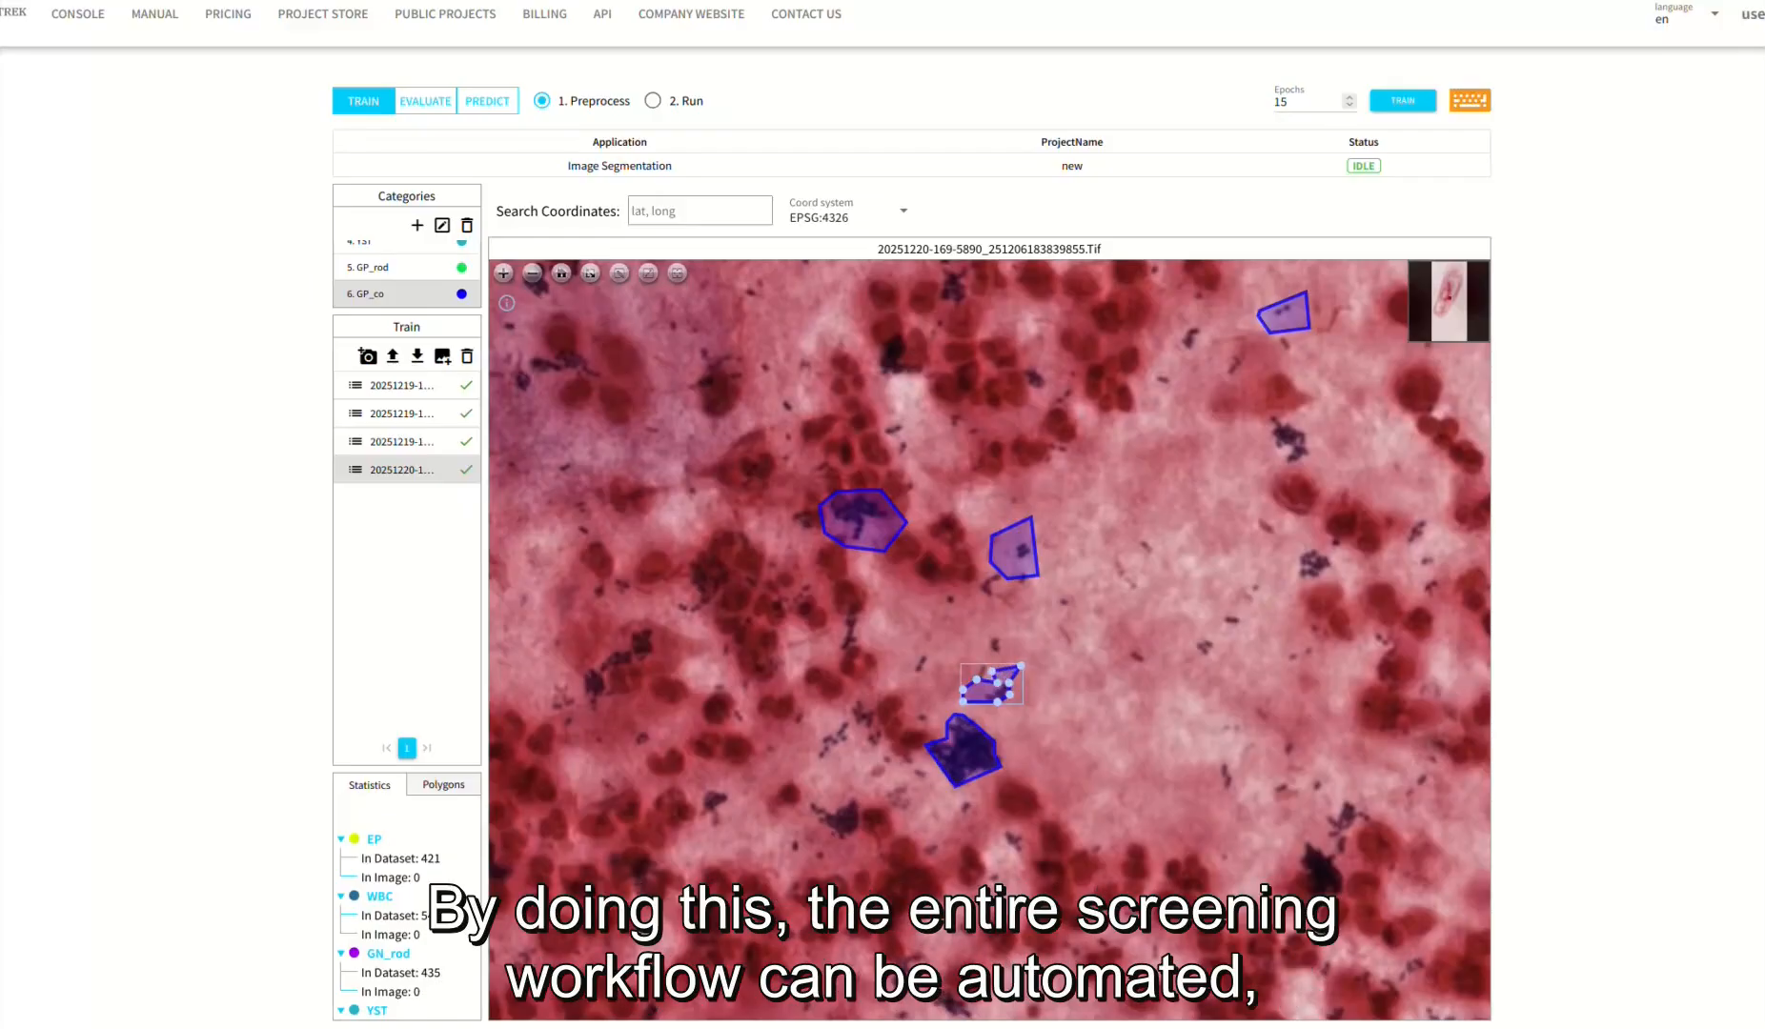
{"action": "key", "text": "Delete"}
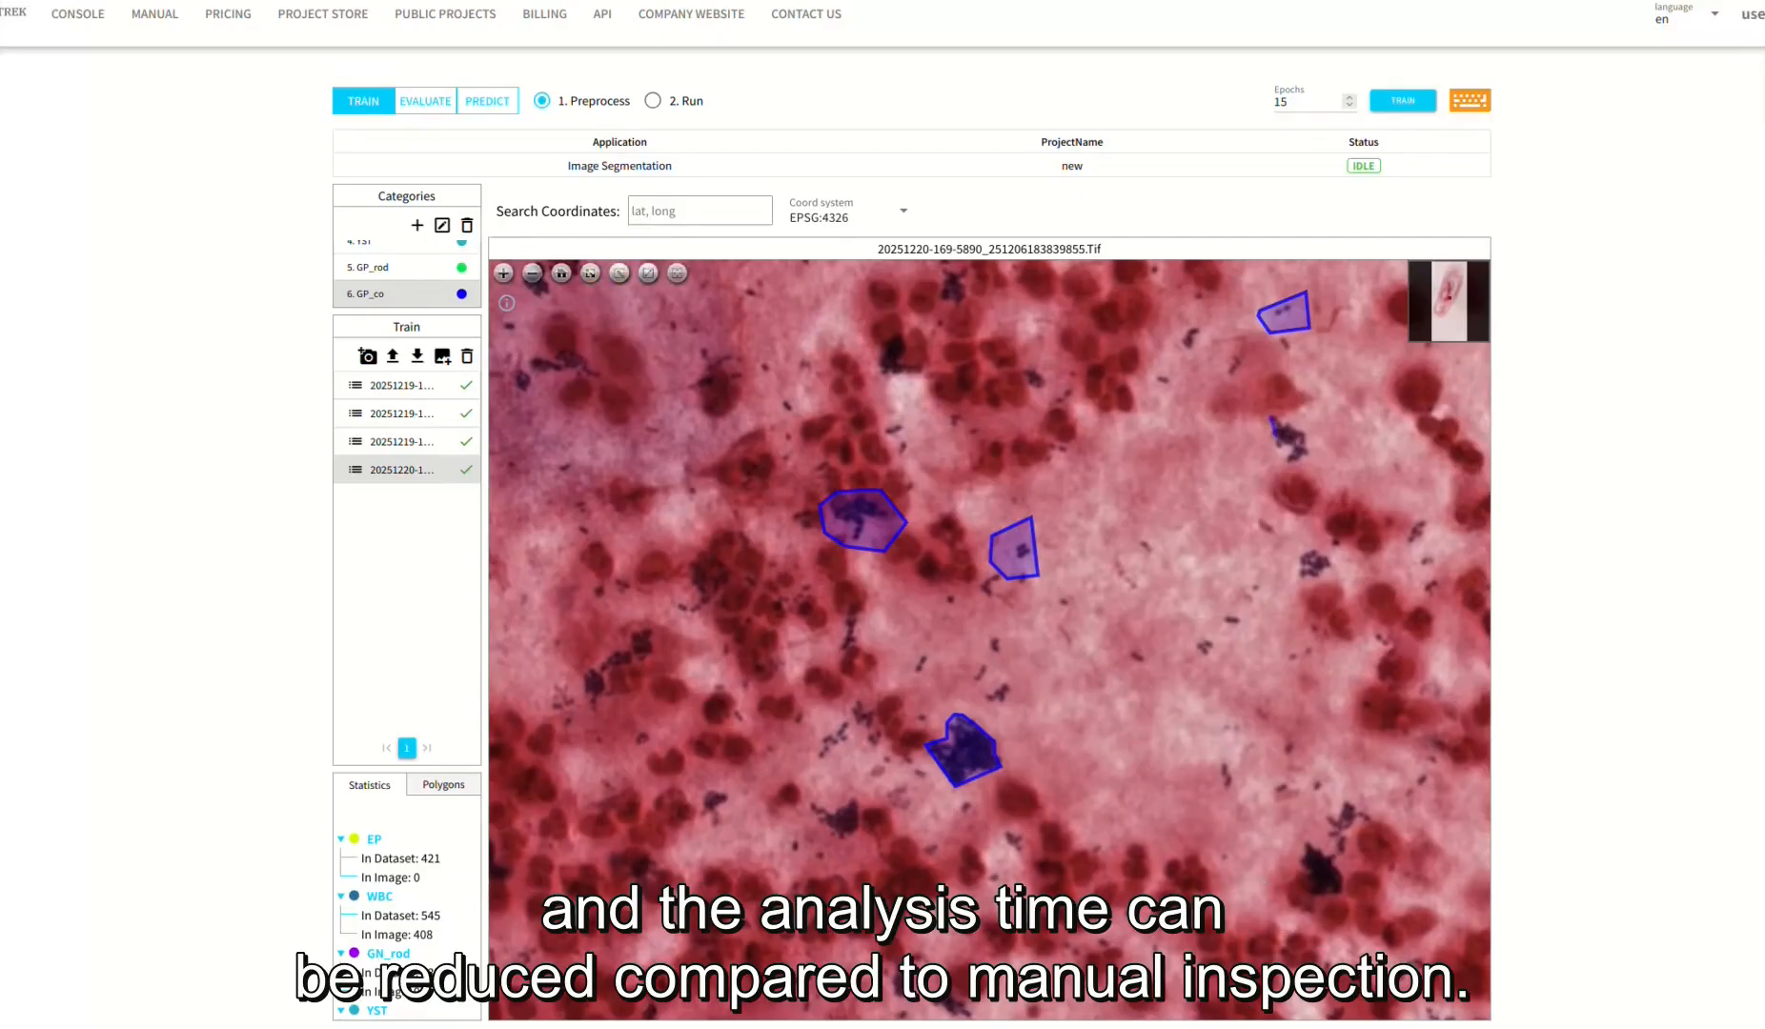
Outline the small dark cluster in the upper-right part of the slide with a new GP_co polygon.
{"action": "mouse_move", "coordinate": [1277, 447]}
{"action": "left_mouse_down"}
{"action": "mouse_move", "coordinate": [1312, 450]}
{"action": "mouse_move", "coordinate": [1271, 415]}
{"action": "left_mouse_up"}
Reshape the GP_co polygon in the upper-left part of the slide to follow its branching dark cluster.
{"action": "left_click", "coordinate": [844, 526]}
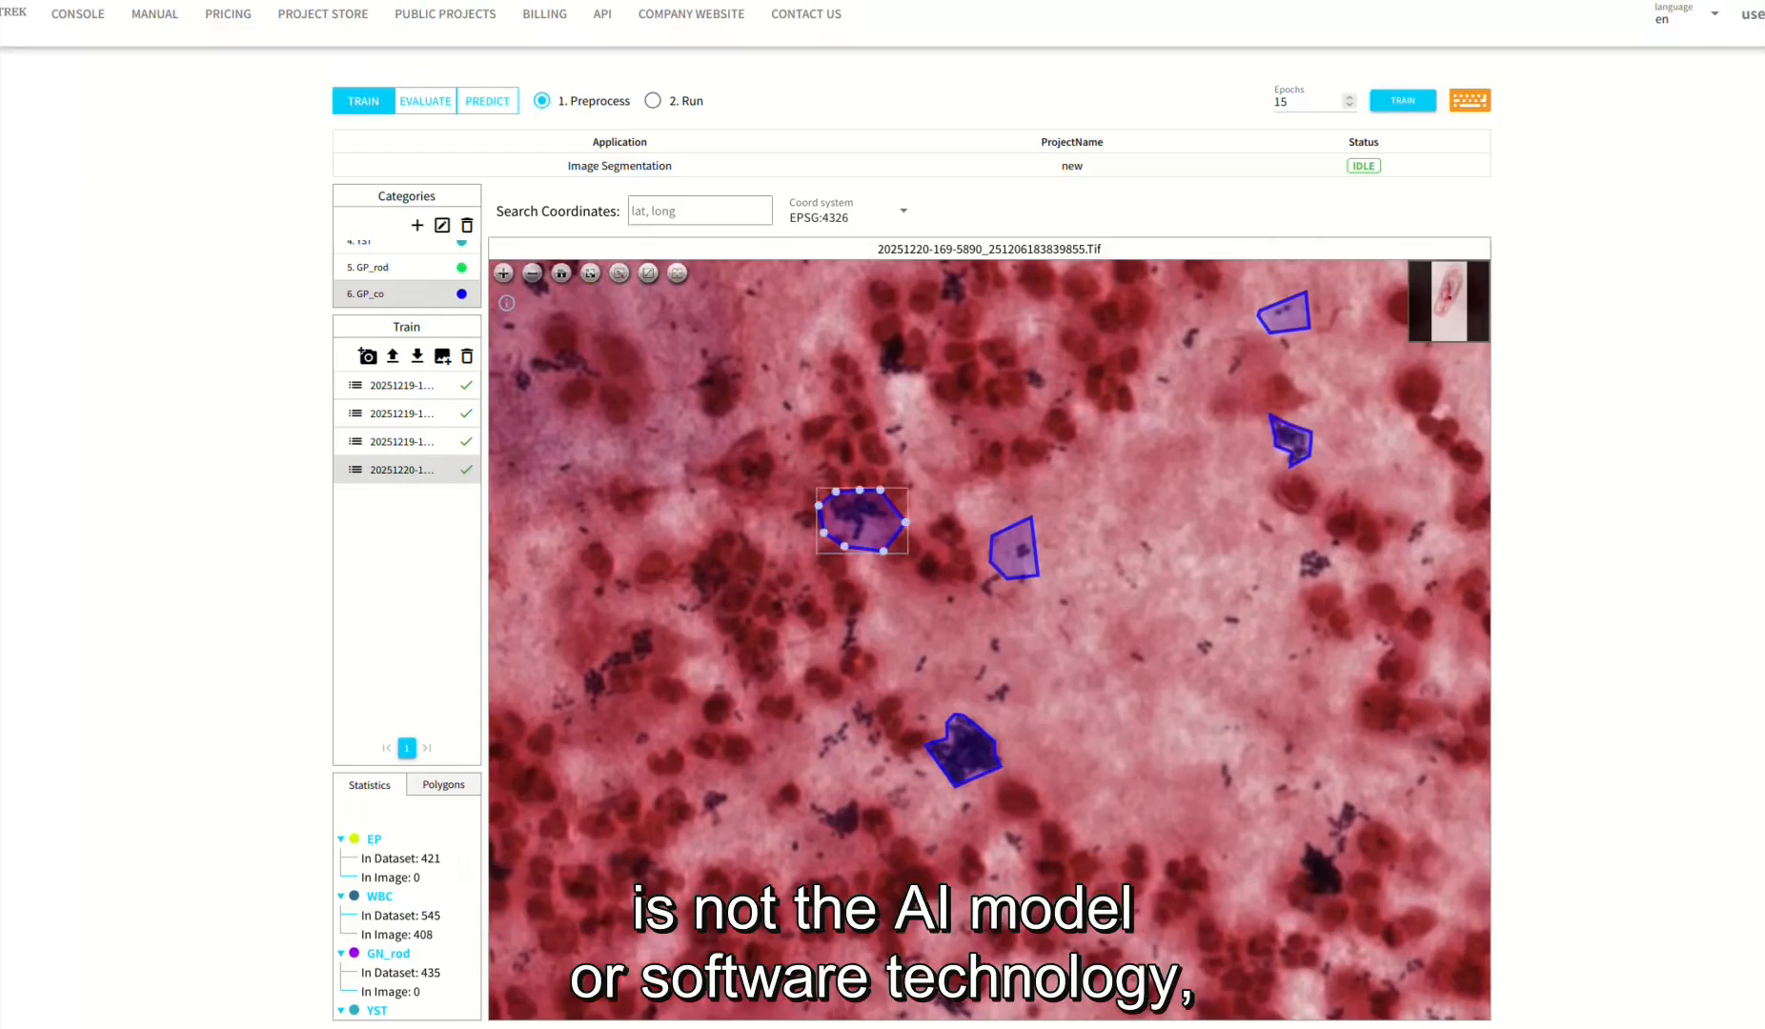
{"action": "left_click_drag", "start_coordinate": [825, 534], "coordinate": [896, 518]}
{"action": "left_click", "coordinate": [904, 520]}
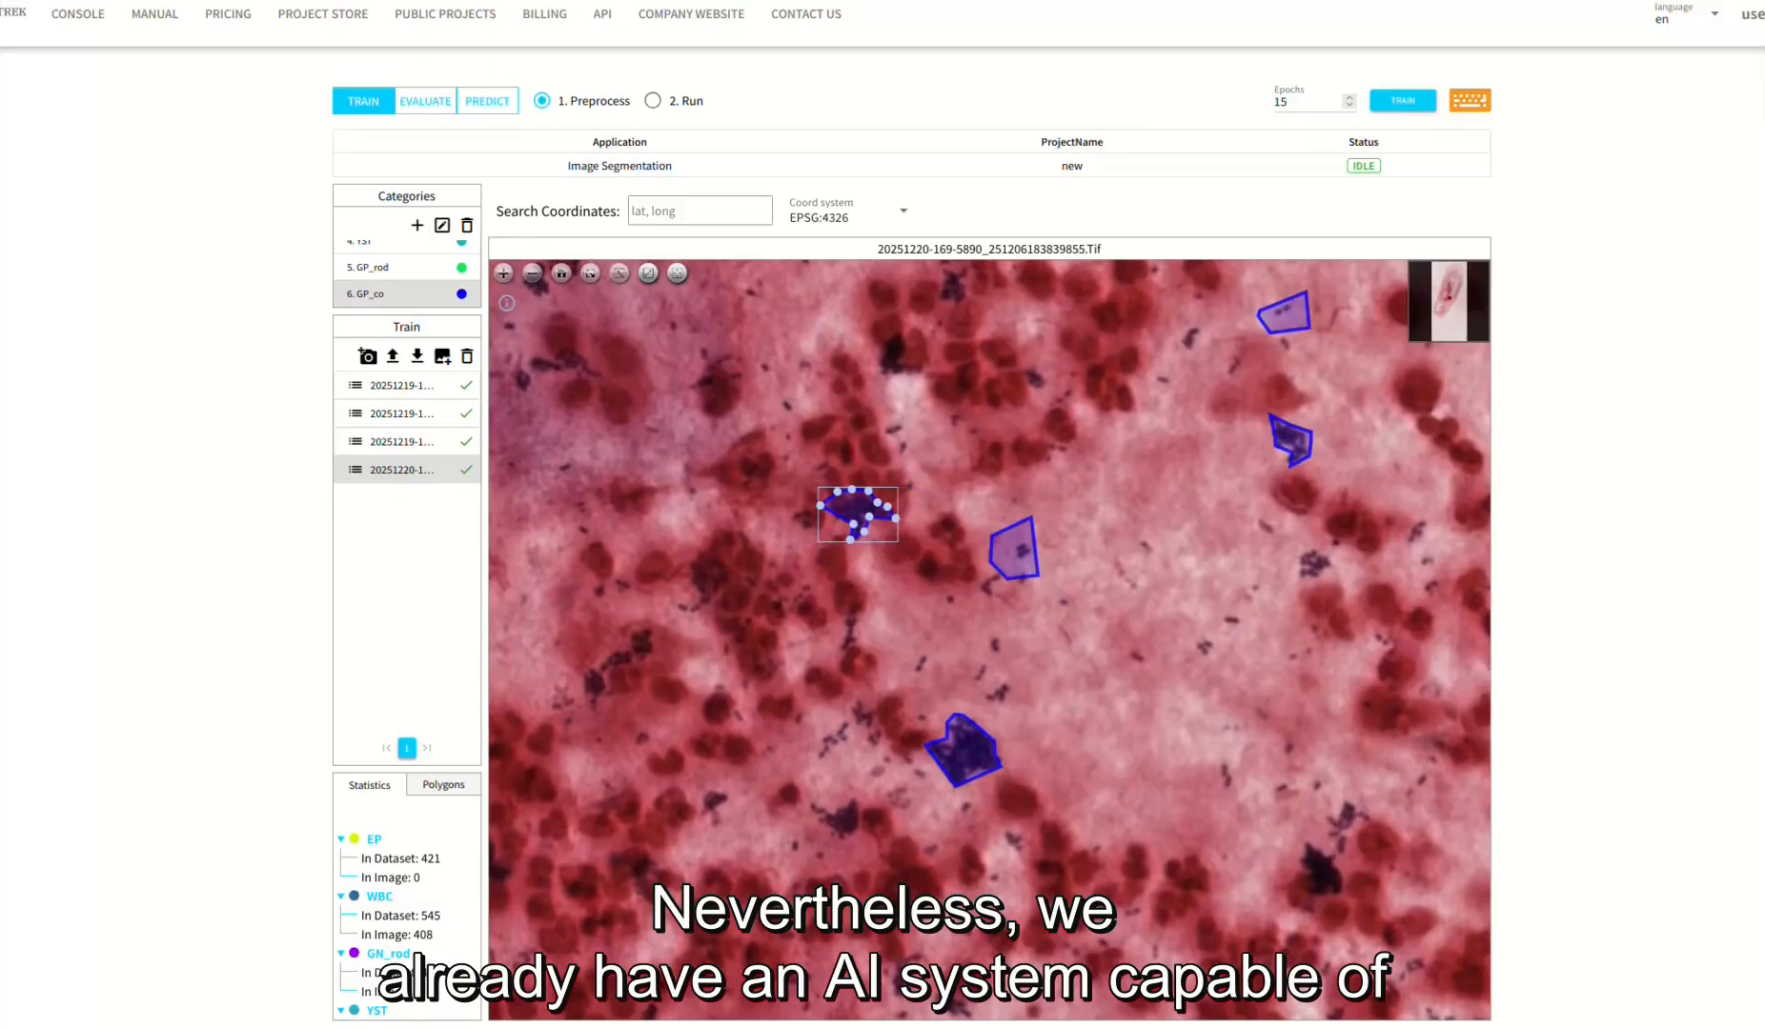
Try to tighten the GP_co polygon near the upper middle of the slide, and delete that polygon.
{"action": "left_click", "coordinate": [1016, 550]}
{"action": "left_click_drag", "start_coordinate": [991, 563], "coordinate": [1024, 537]}
{"action": "left_click", "coordinate": [1031, 539]}
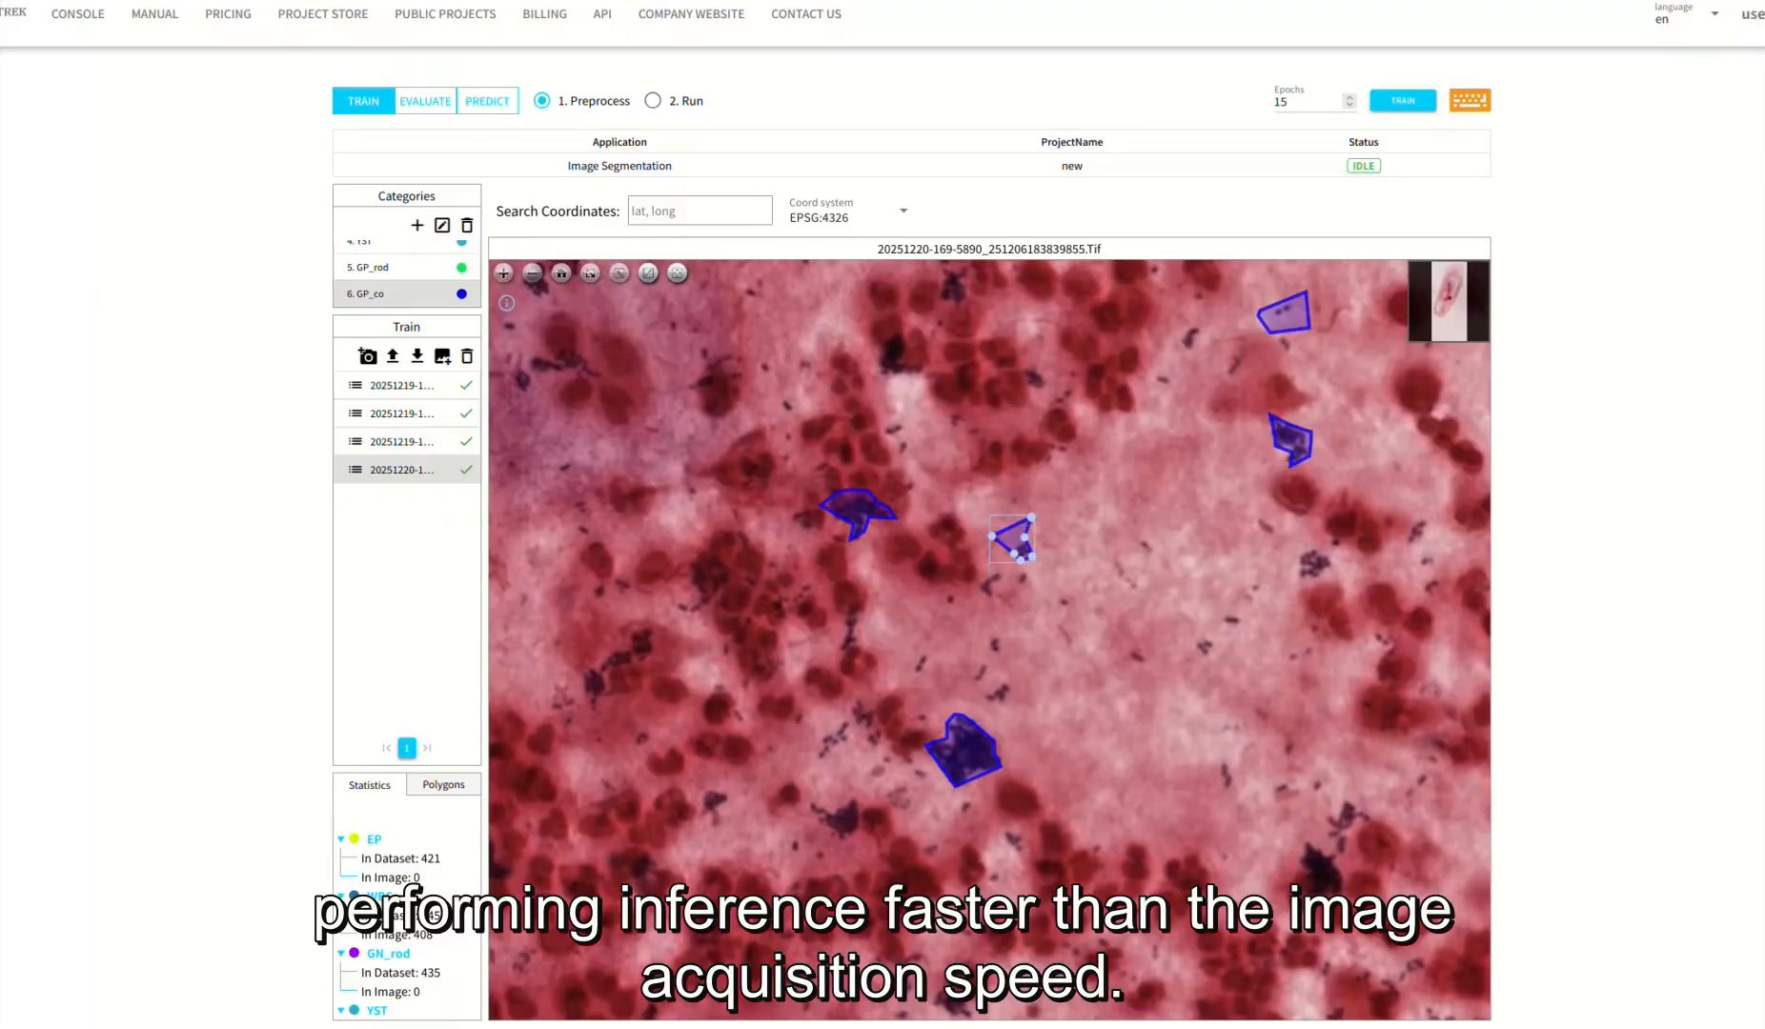
{"action": "key", "text": "Delete"}
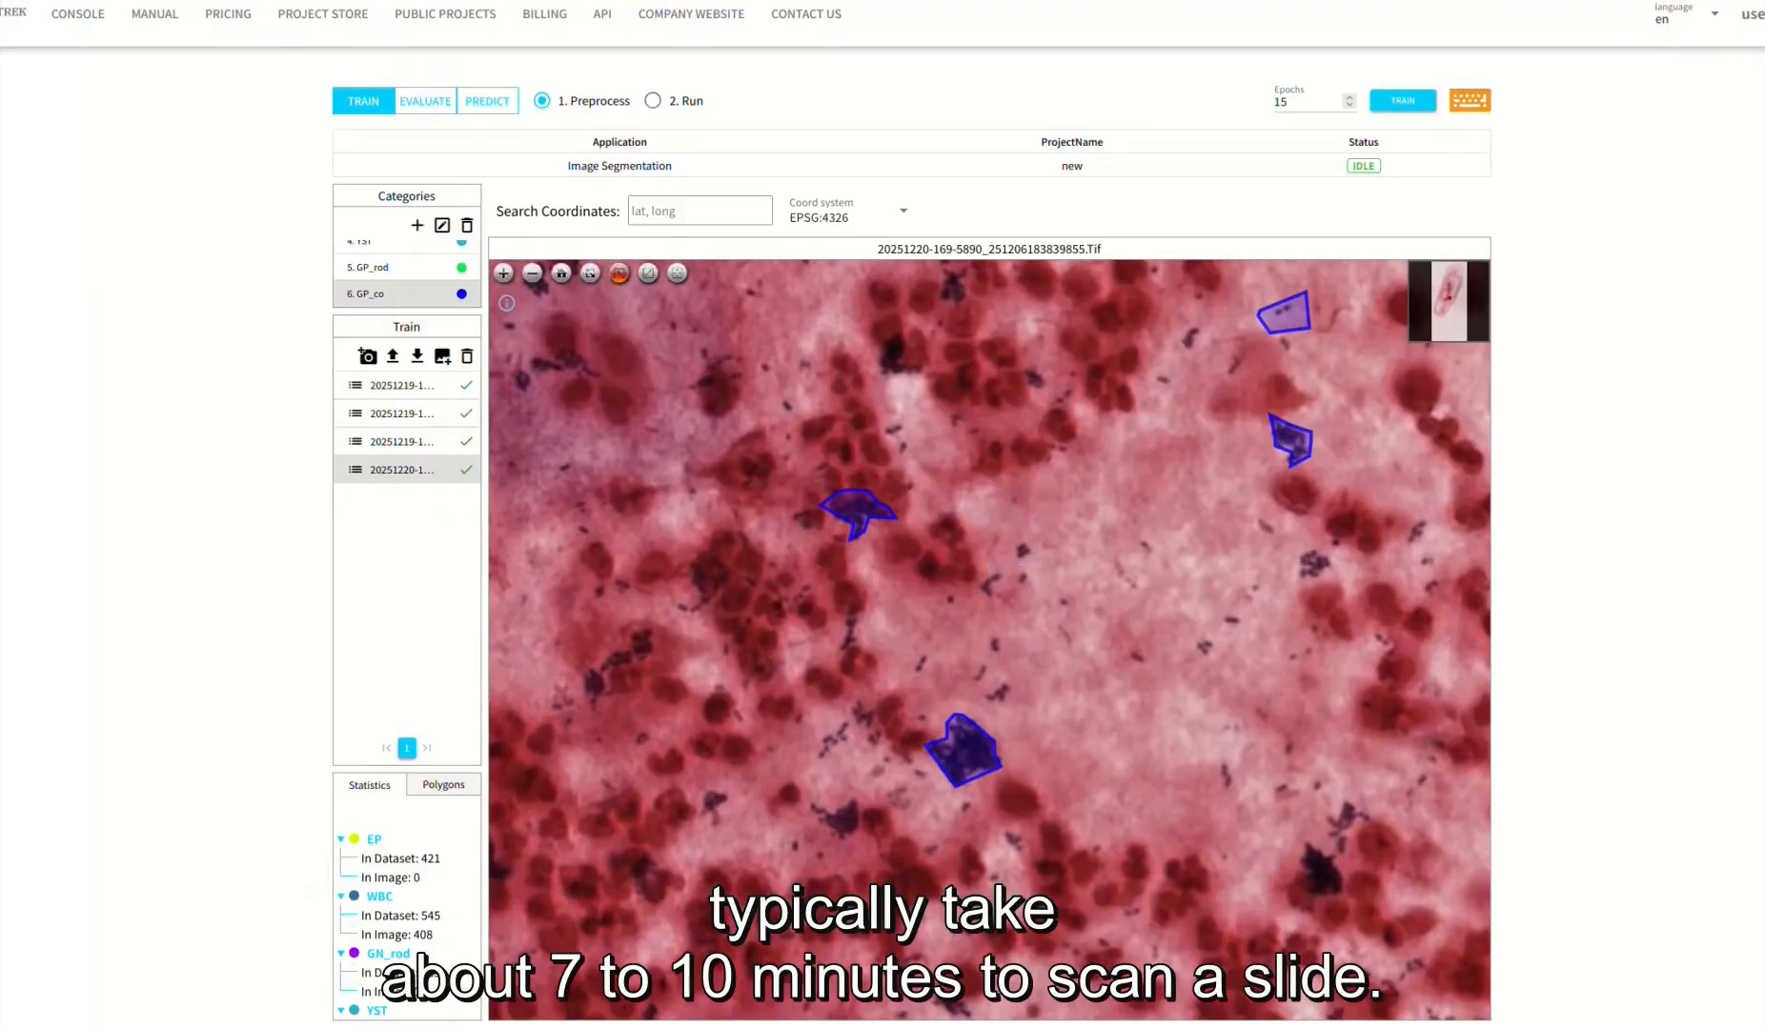
Start a new GP_co outline at the dark cluster below the upper-right annotated cluster.
{"action": "mouse_move", "coordinate": [1299, 570]}
{"action": "left_mouse_down"}
{"action": "mouse_move", "coordinate": [1332, 564]}
{"action": "mouse_move", "coordinate": [1299, 550]}
{"action": "left_mouse_up"}
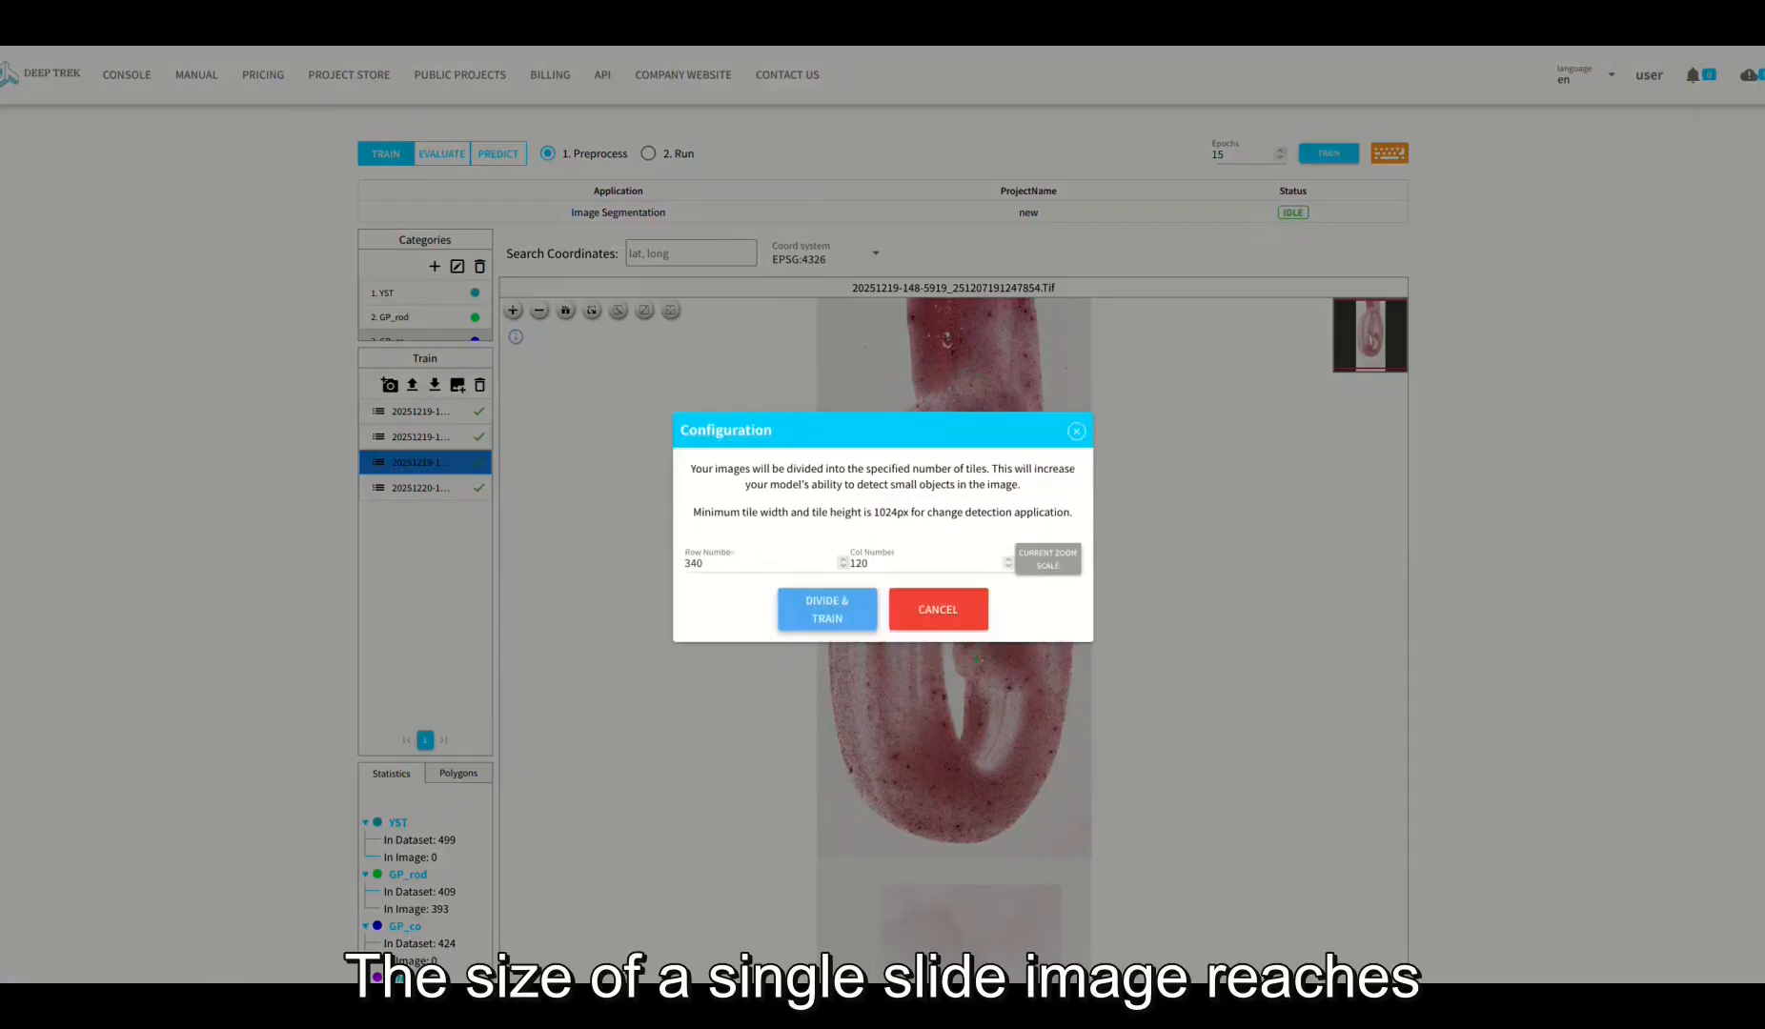
Divide the training images into 340 rows and 120 columns of tiles and start training.
{"action": "left_click", "coordinate": [827, 610]}
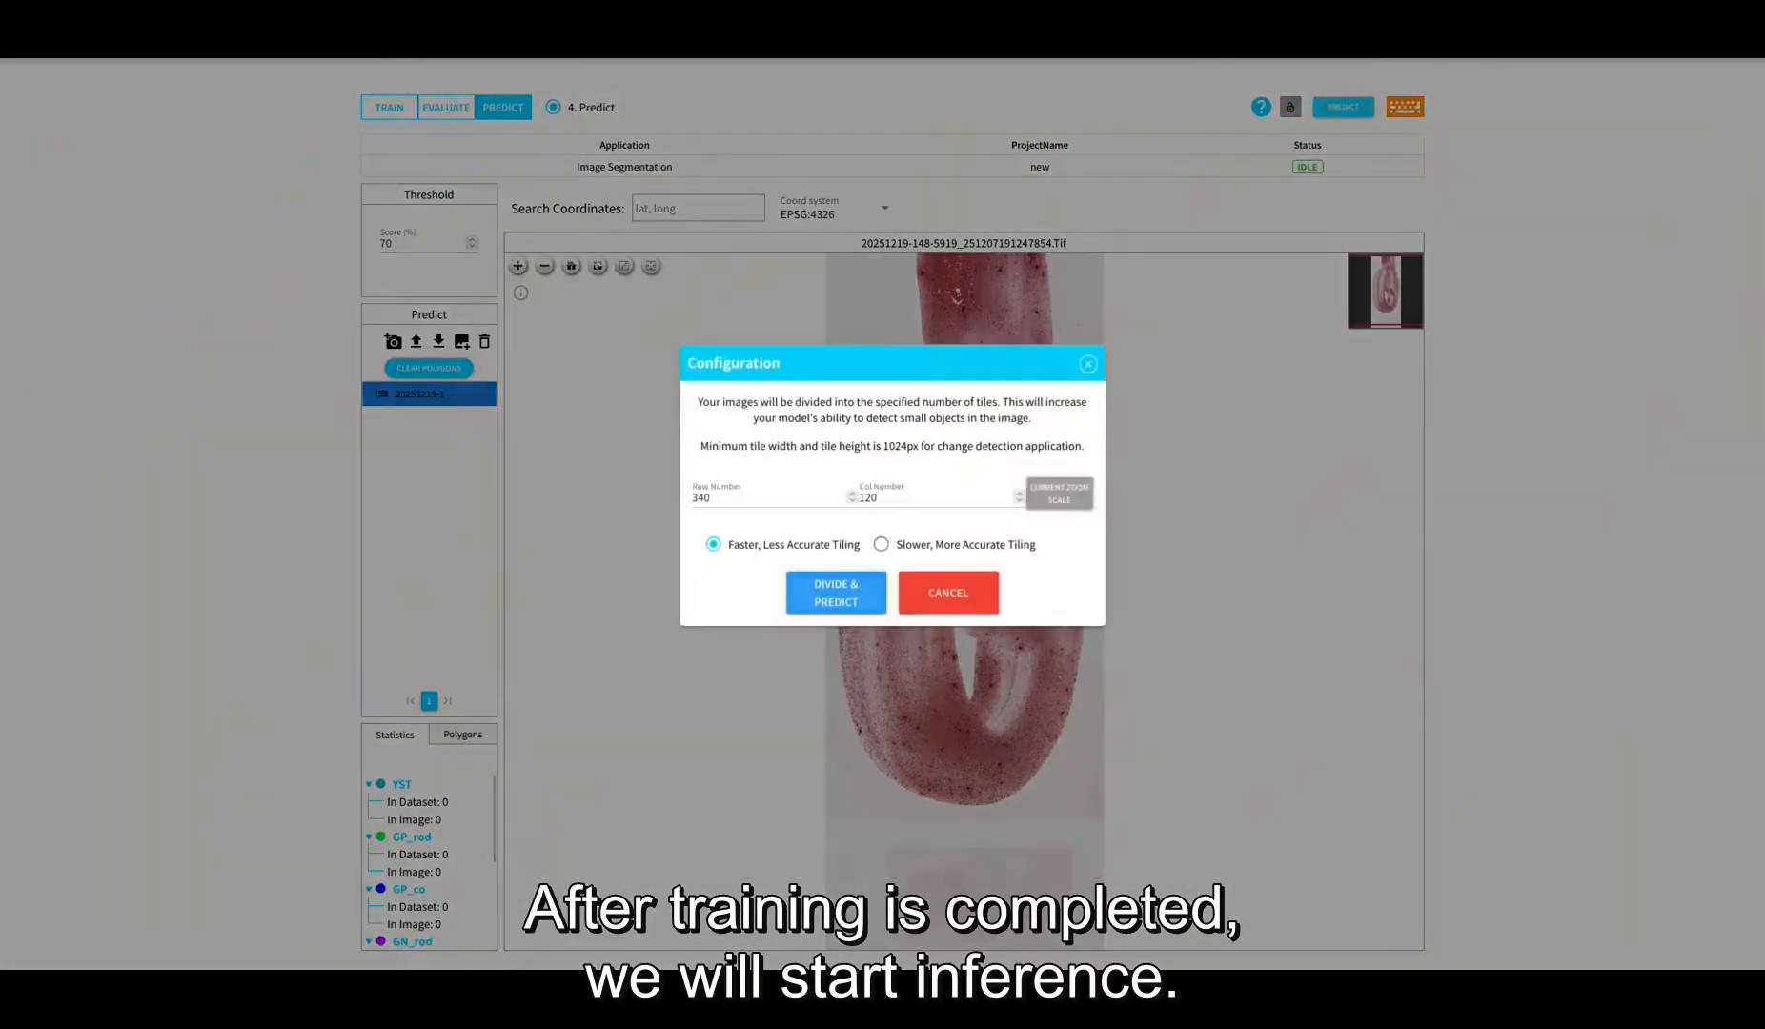
Divide the prediction image into 340 rows and 120 columns with faster, less accurate tiling and start the prediction.
{"action": "left_click", "coordinate": [836, 593]}
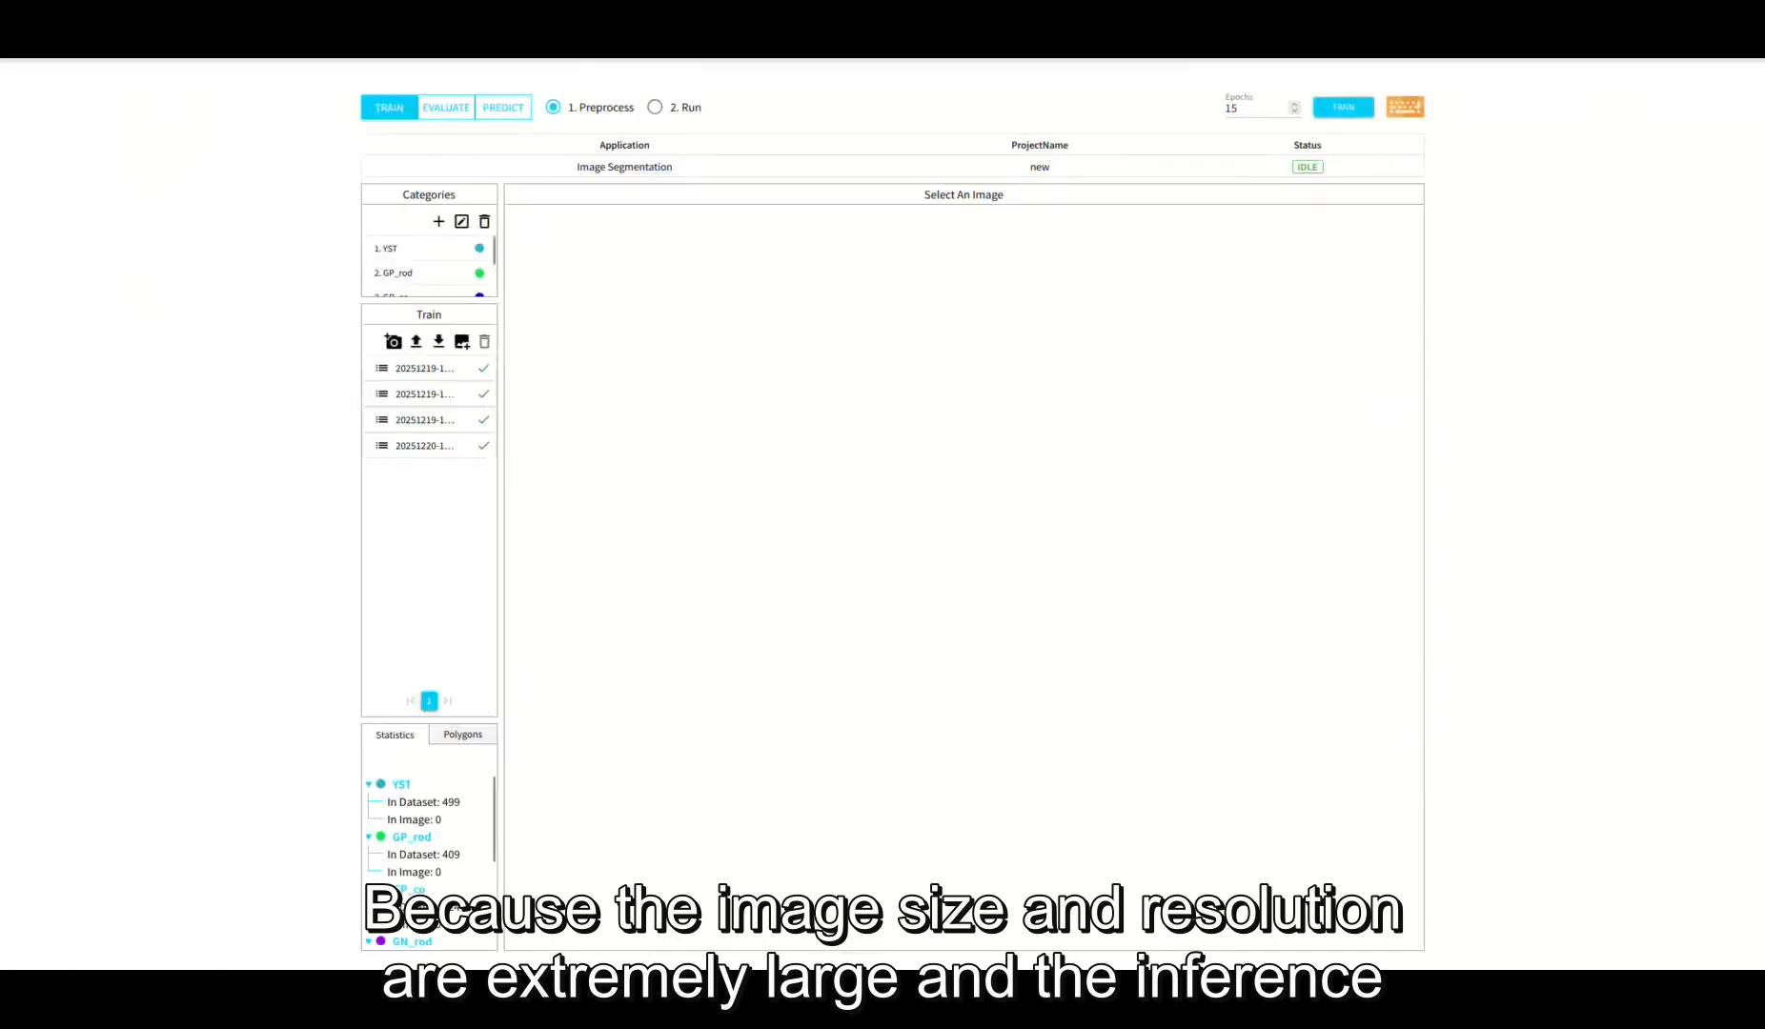
{"action": "left_click", "coordinate": [503, 108]}
{"action": "left_click", "coordinate": [425, 393]}
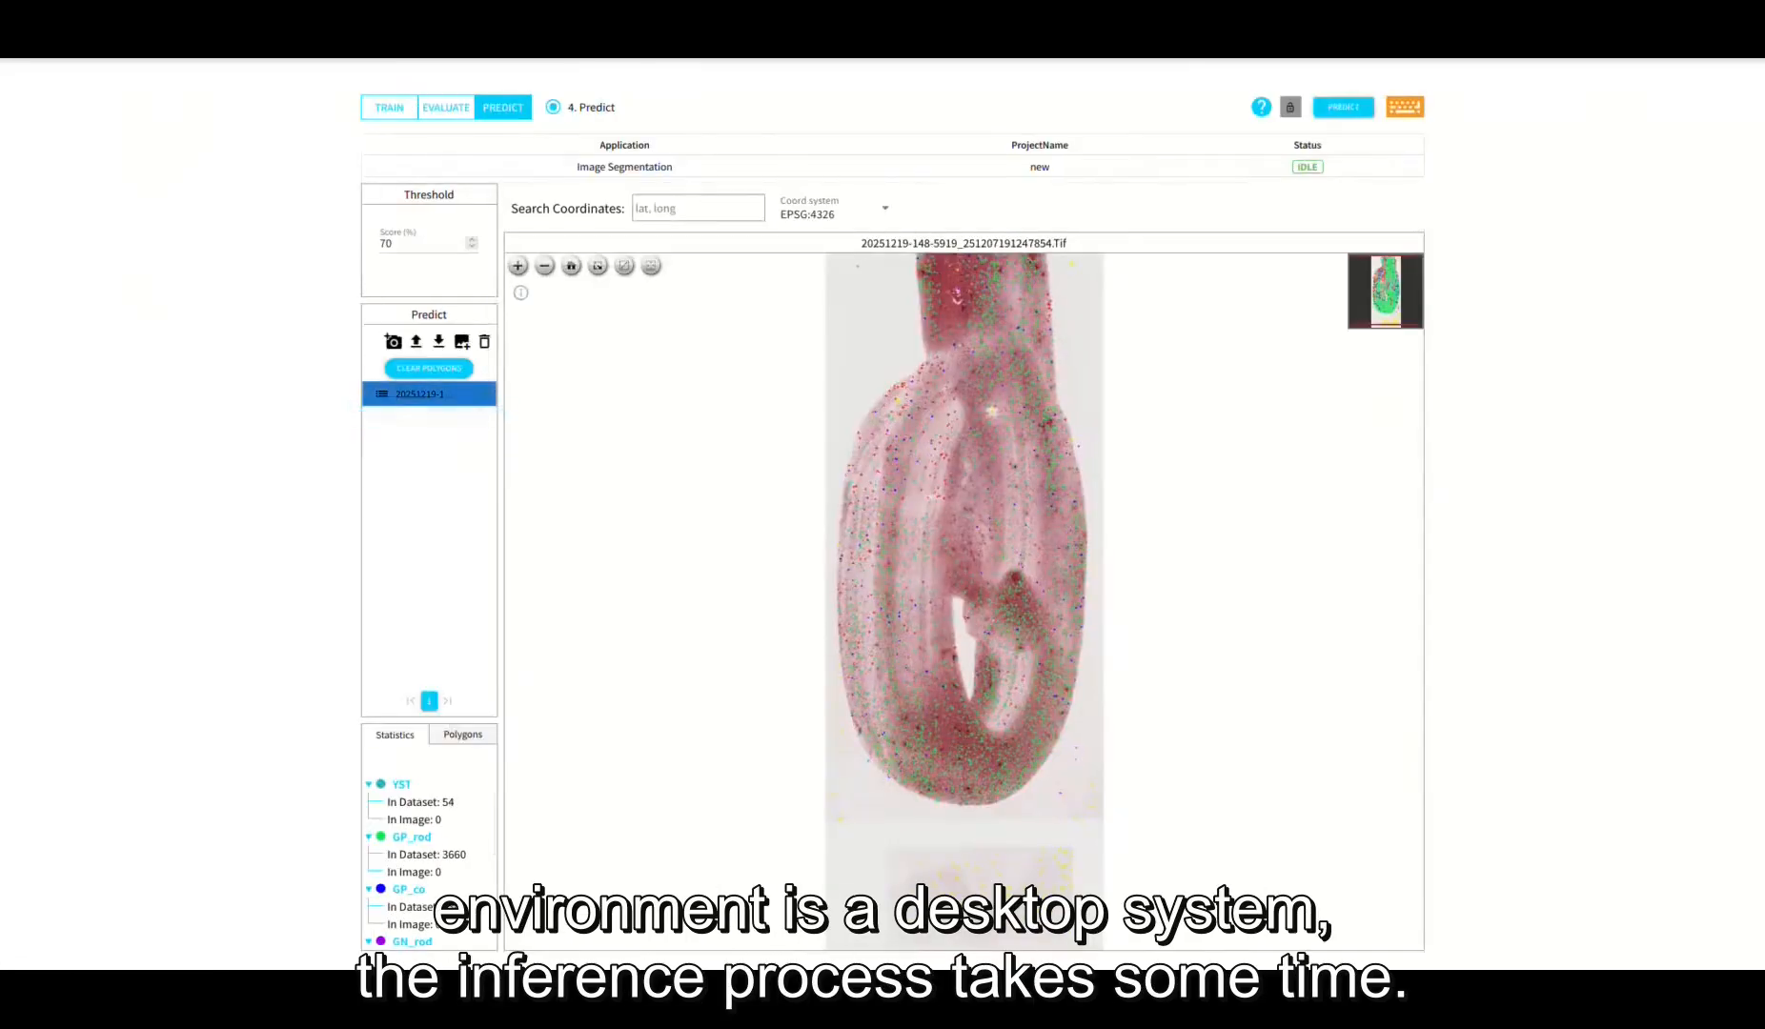
Examine the predicted bacteria polygons in several areas of the slide, both in overview and in close-up.
{"action": "scroll", "coordinate": [964, 664], "scroll_direction": "up", "scroll_amount": 4}
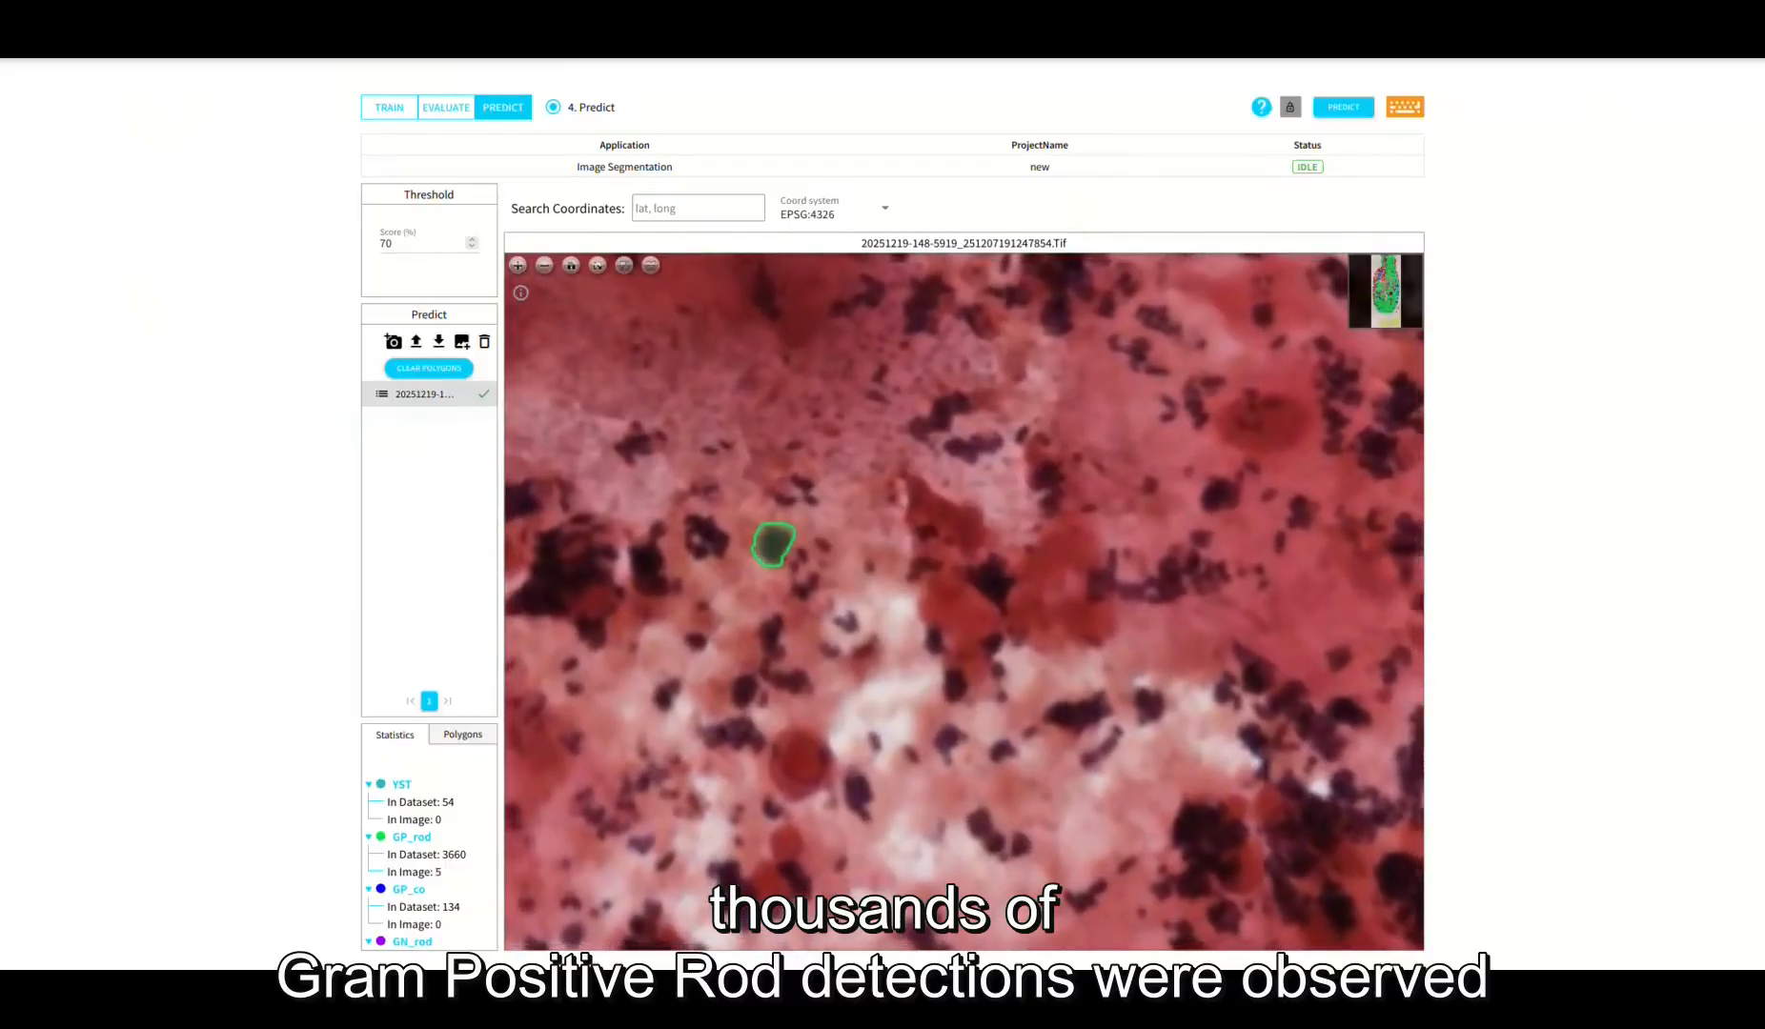
{"action": "scroll", "coordinate": [811, 520], "scroll_direction": "down", "scroll_amount": 3}
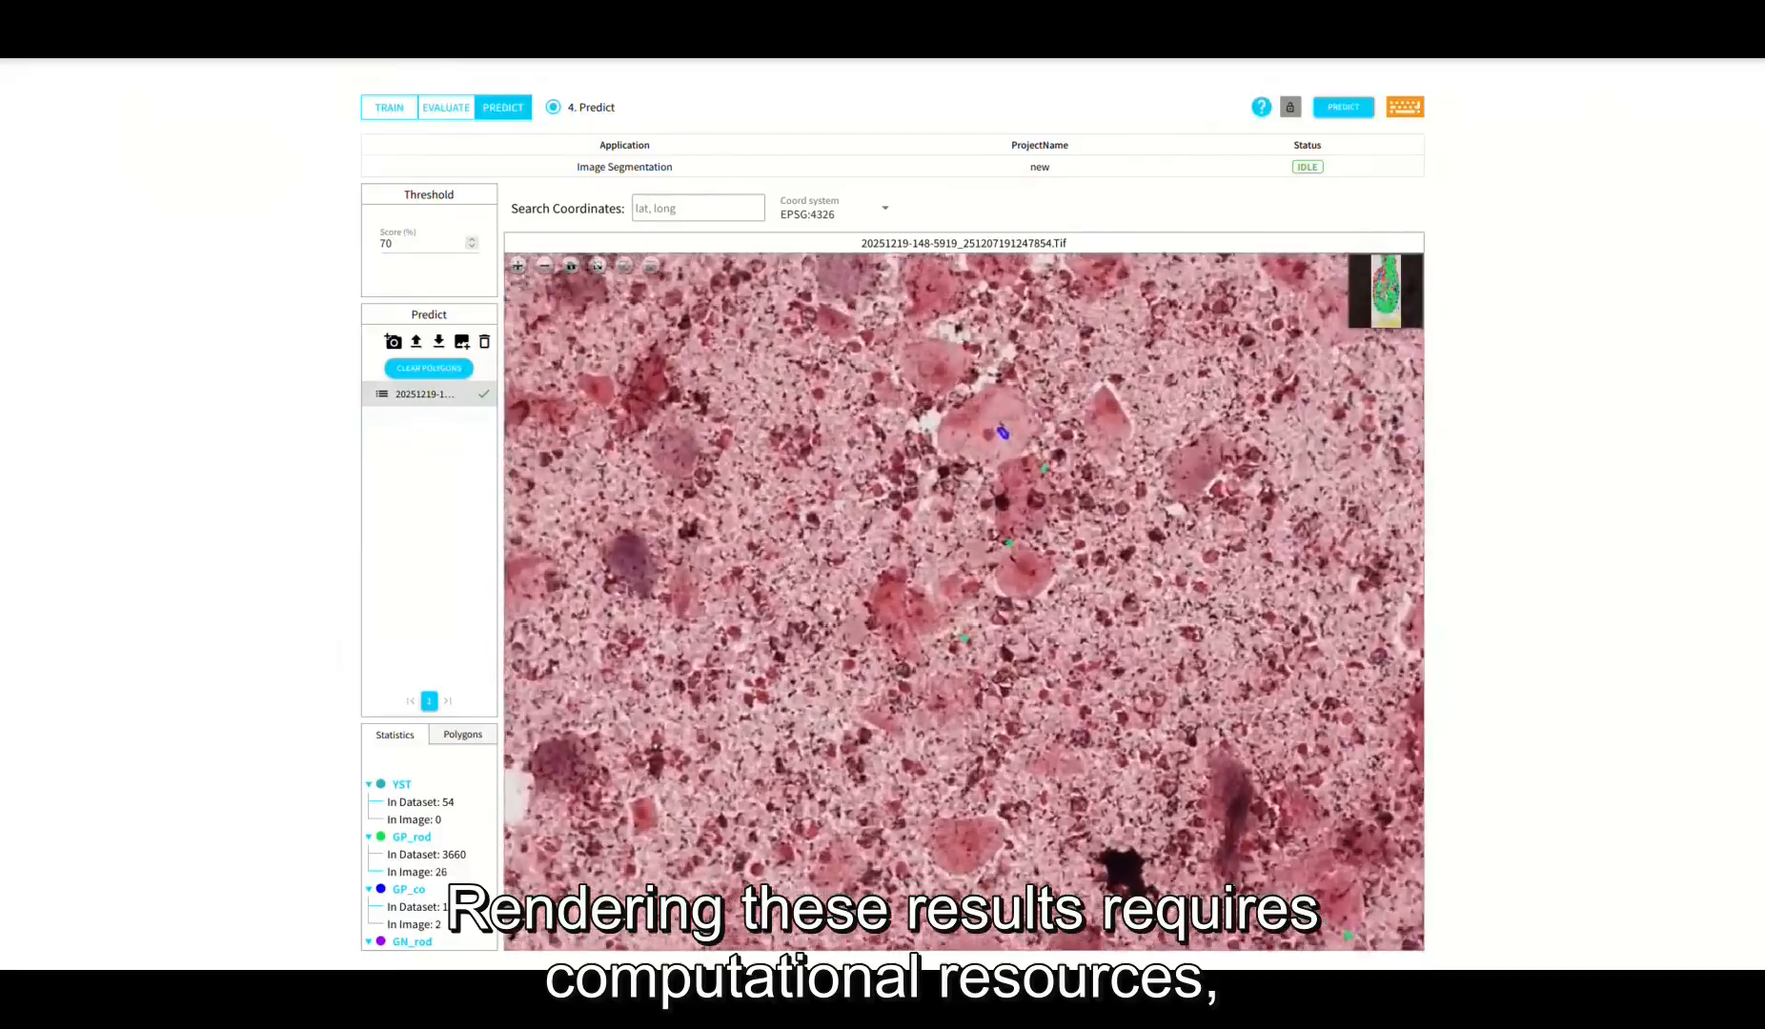
{"action": "scroll", "coordinate": [974, 620], "scroll_direction": "up", "scroll_amount": 2}
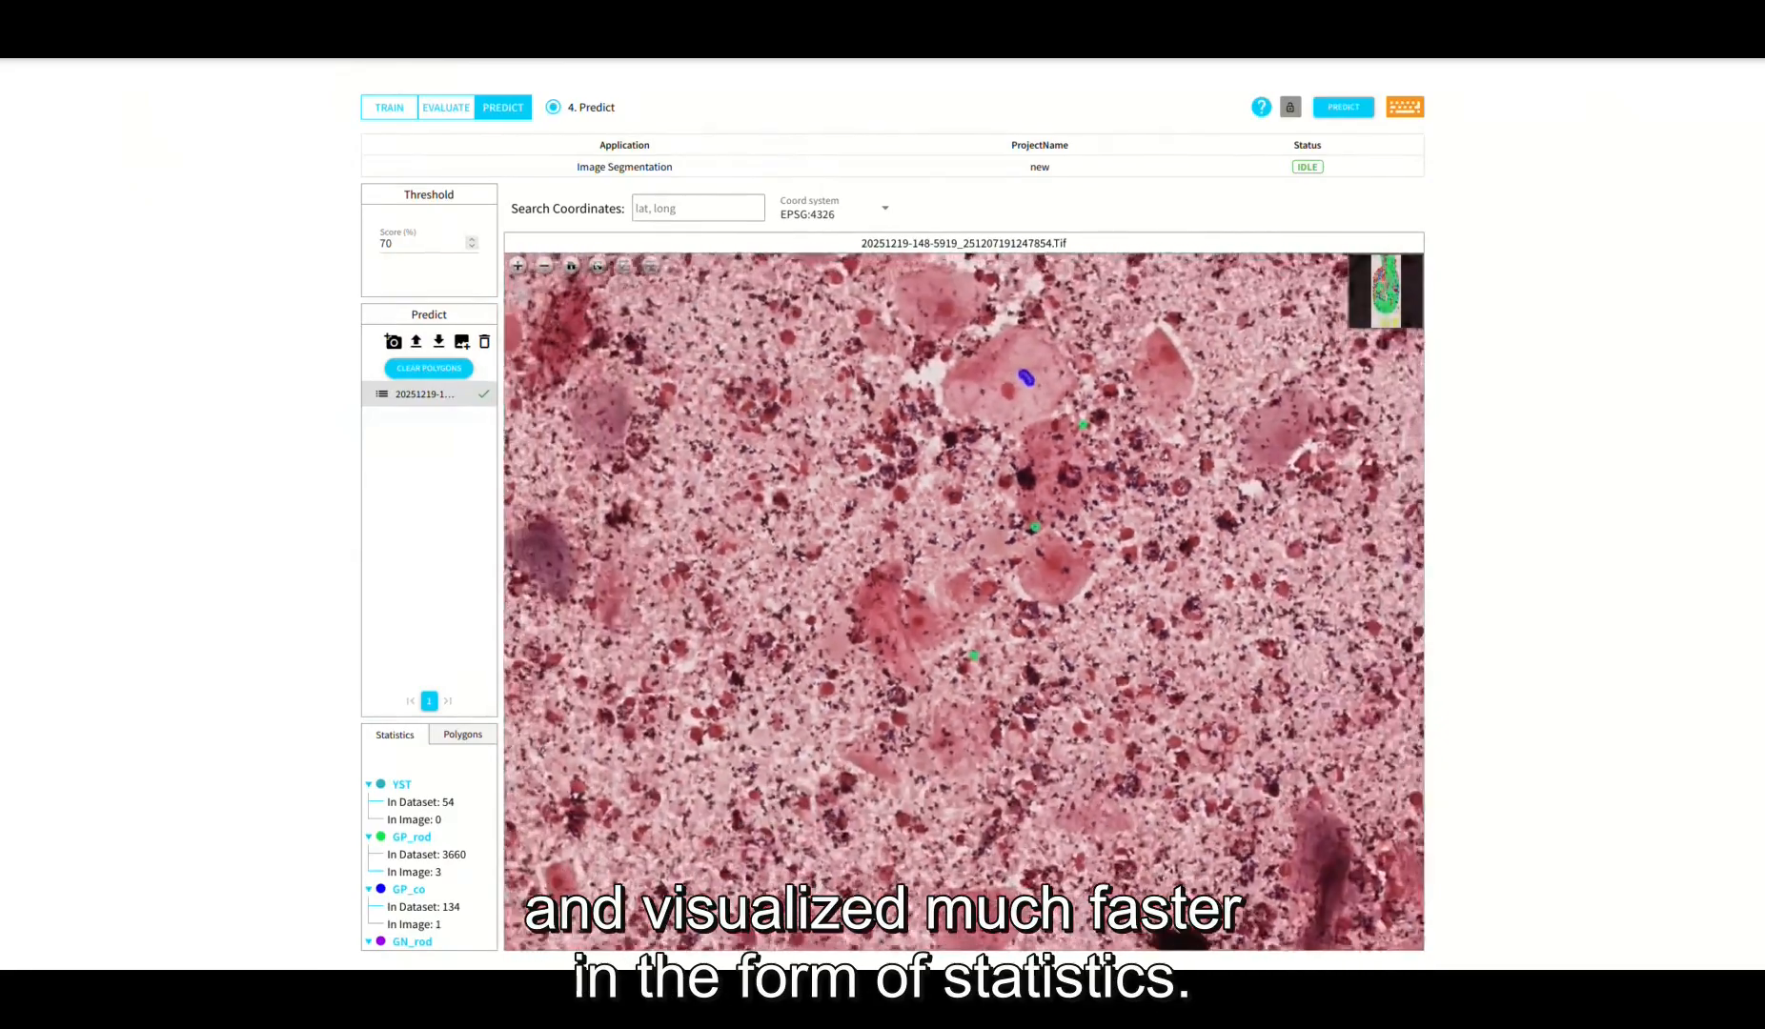
{"action": "scroll", "coordinate": [1037, 527], "scroll_direction": "down", "scroll_amount": 1}
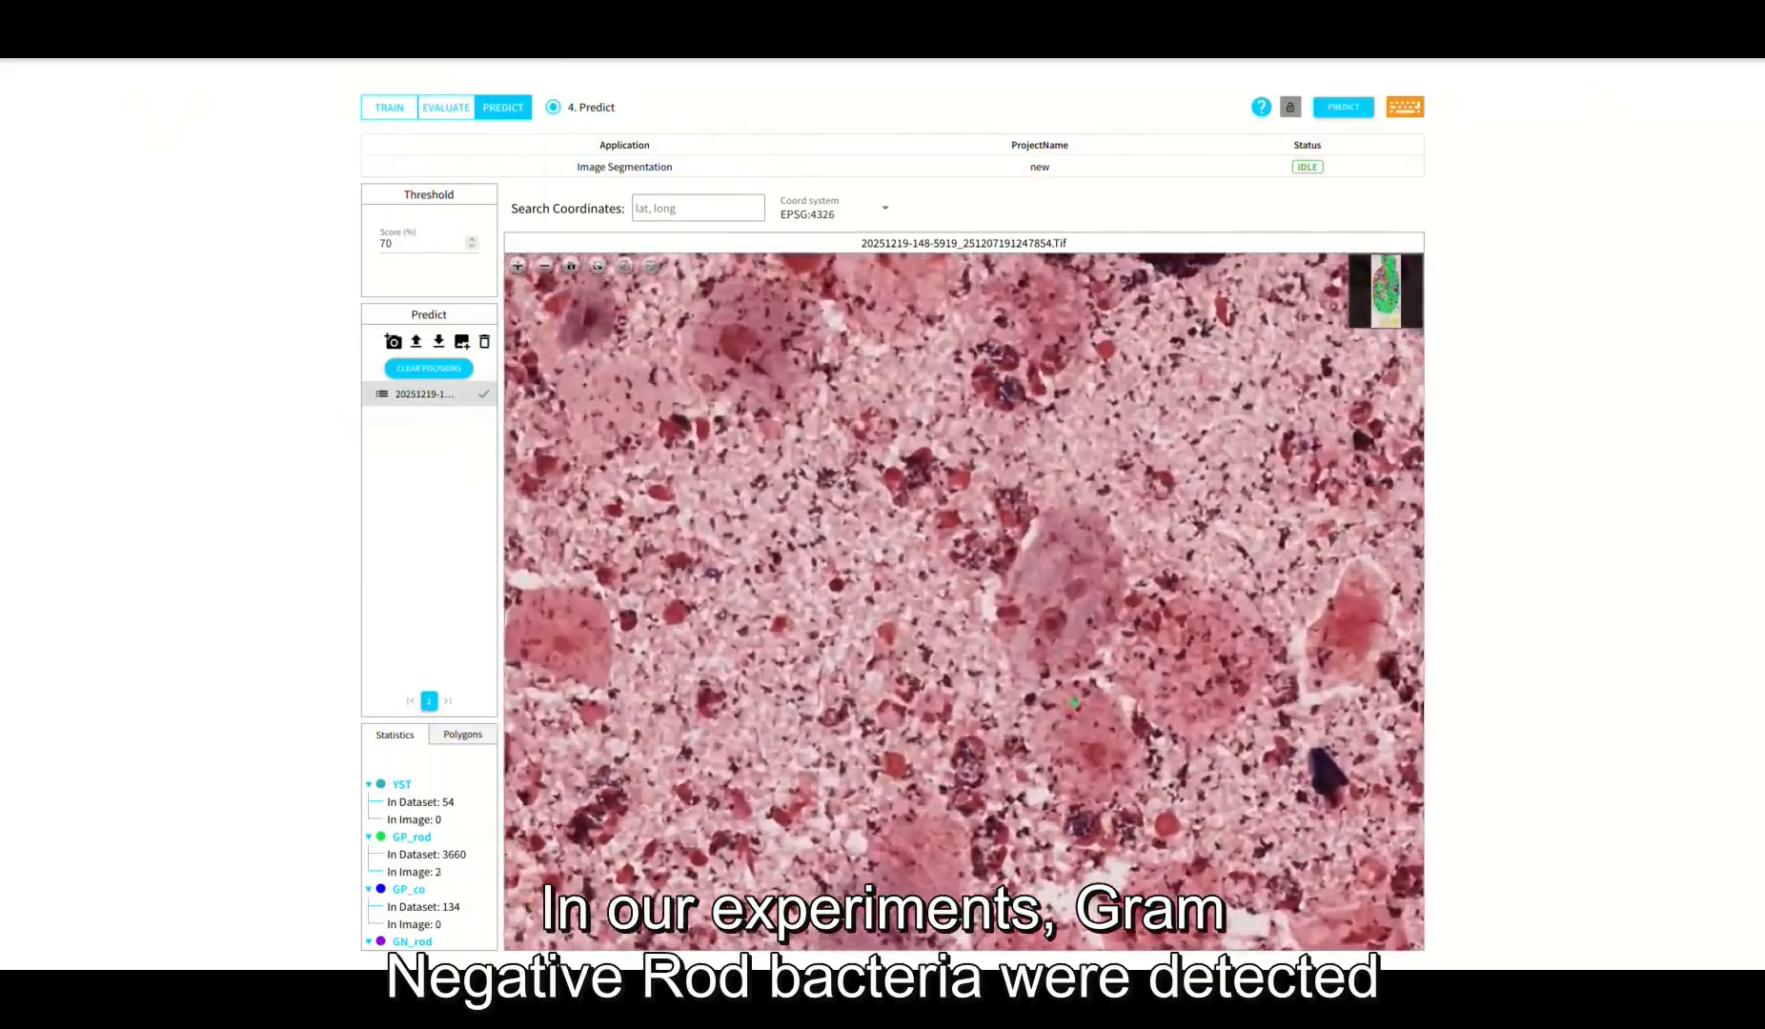
{"action": "scroll", "coordinate": [1088, 662], "scroll_direction": "up", "scroll_amount": 3}
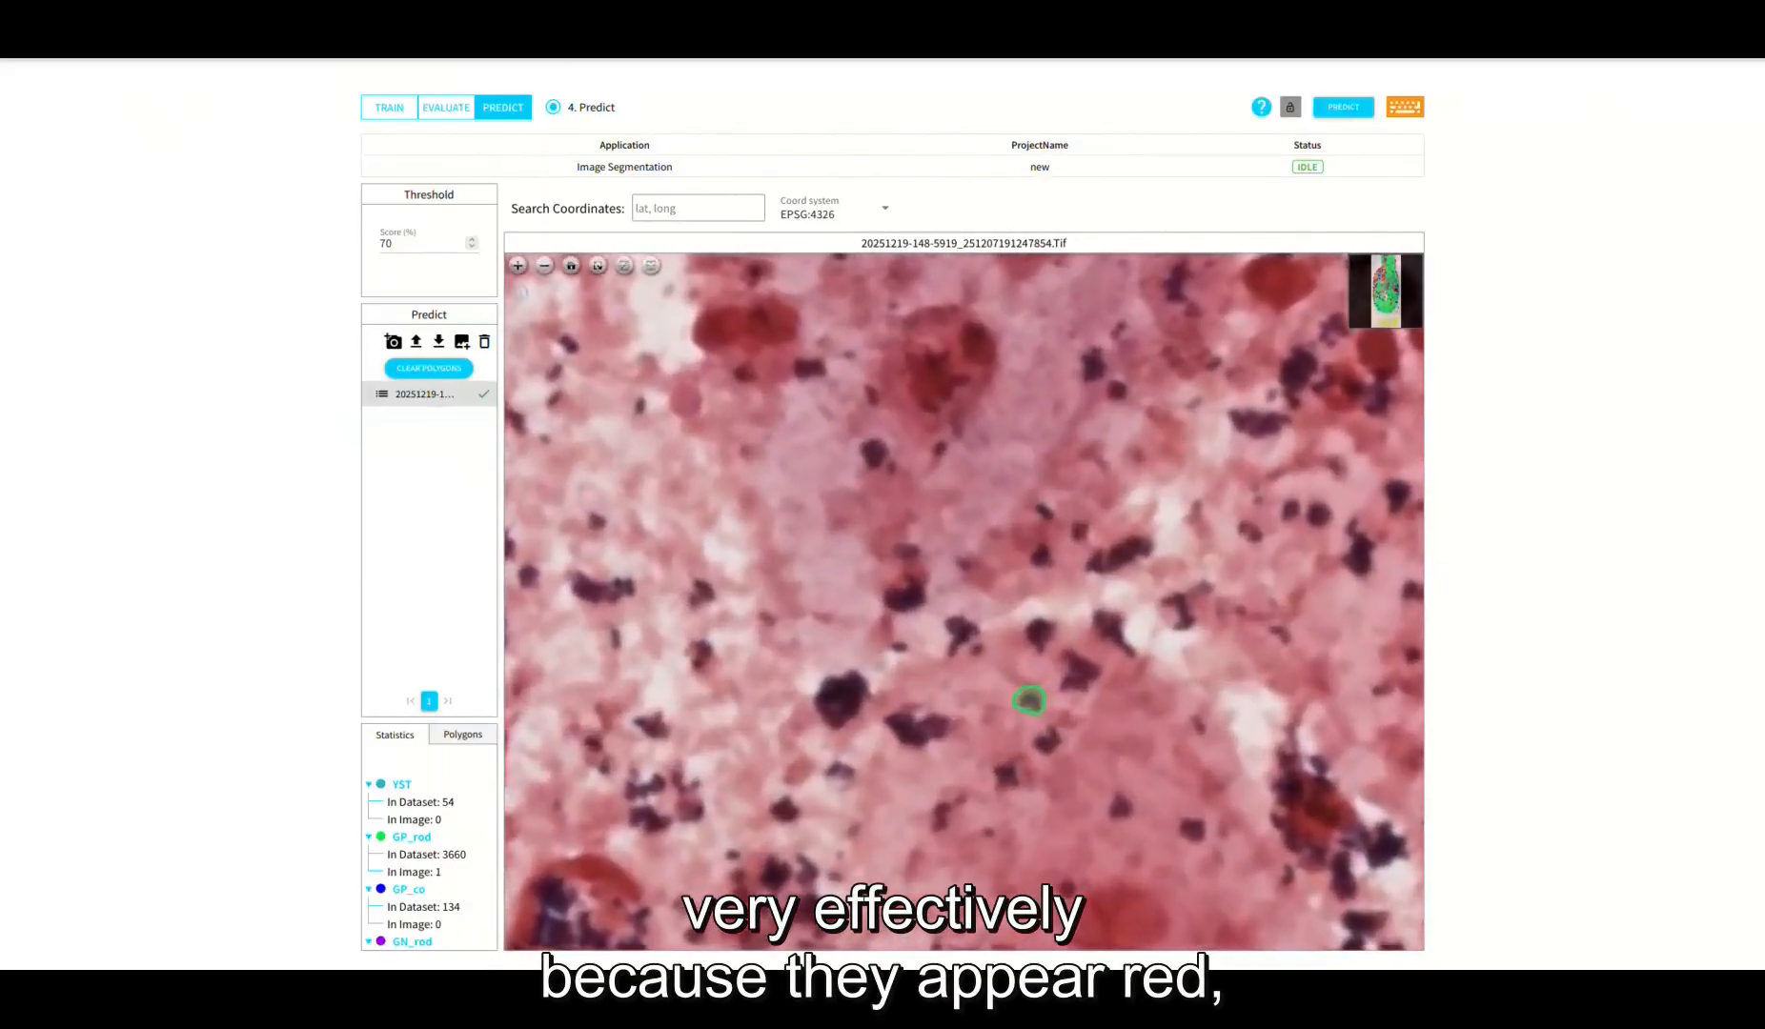
{"action": "scroll", "coordinate": [1081, 794], "scroll_direction": "down", "scroll_amount": 2}
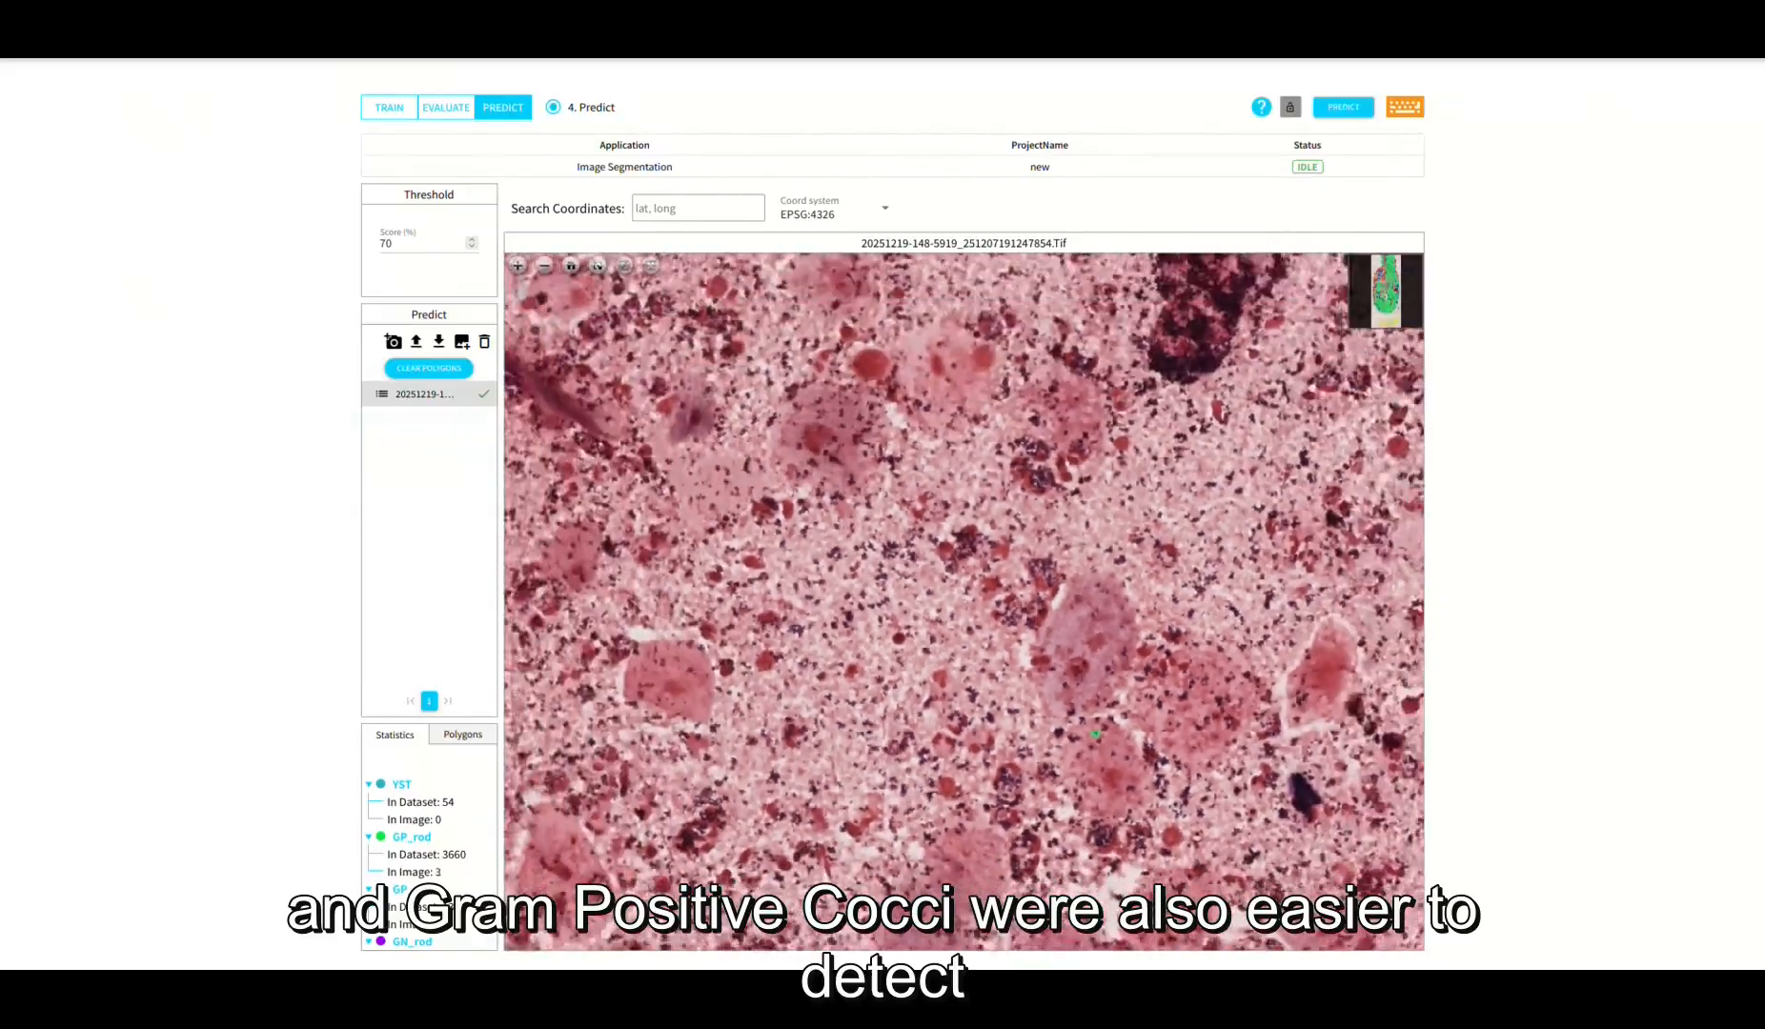
{"action": "scroll", "coordinate": [1081, 794], "scroll_direction": "down", "scroll_amount": 3}
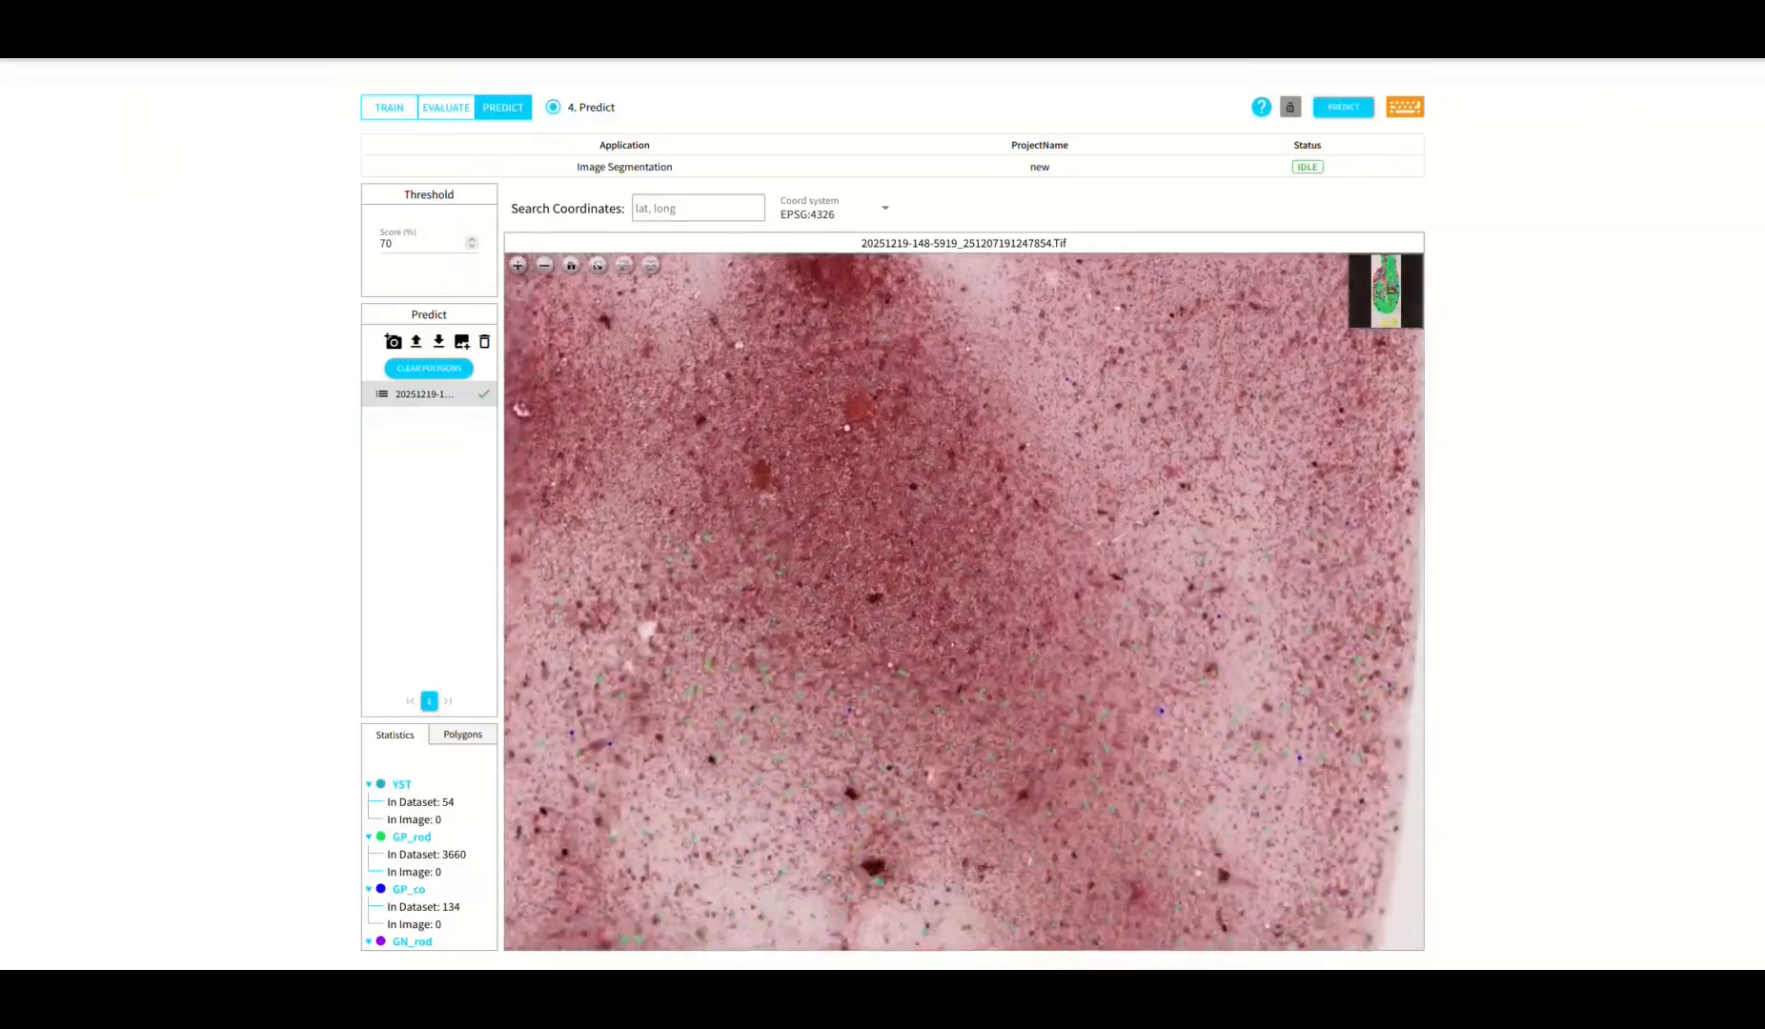
{"action": "left_click_drag", "start_coordinate": [1081, 794], "coordinate": [1125, 374]}
{"action": "left_click_drag", "start_coordinate": [991, 648], "coordinate": [1080, 459]}
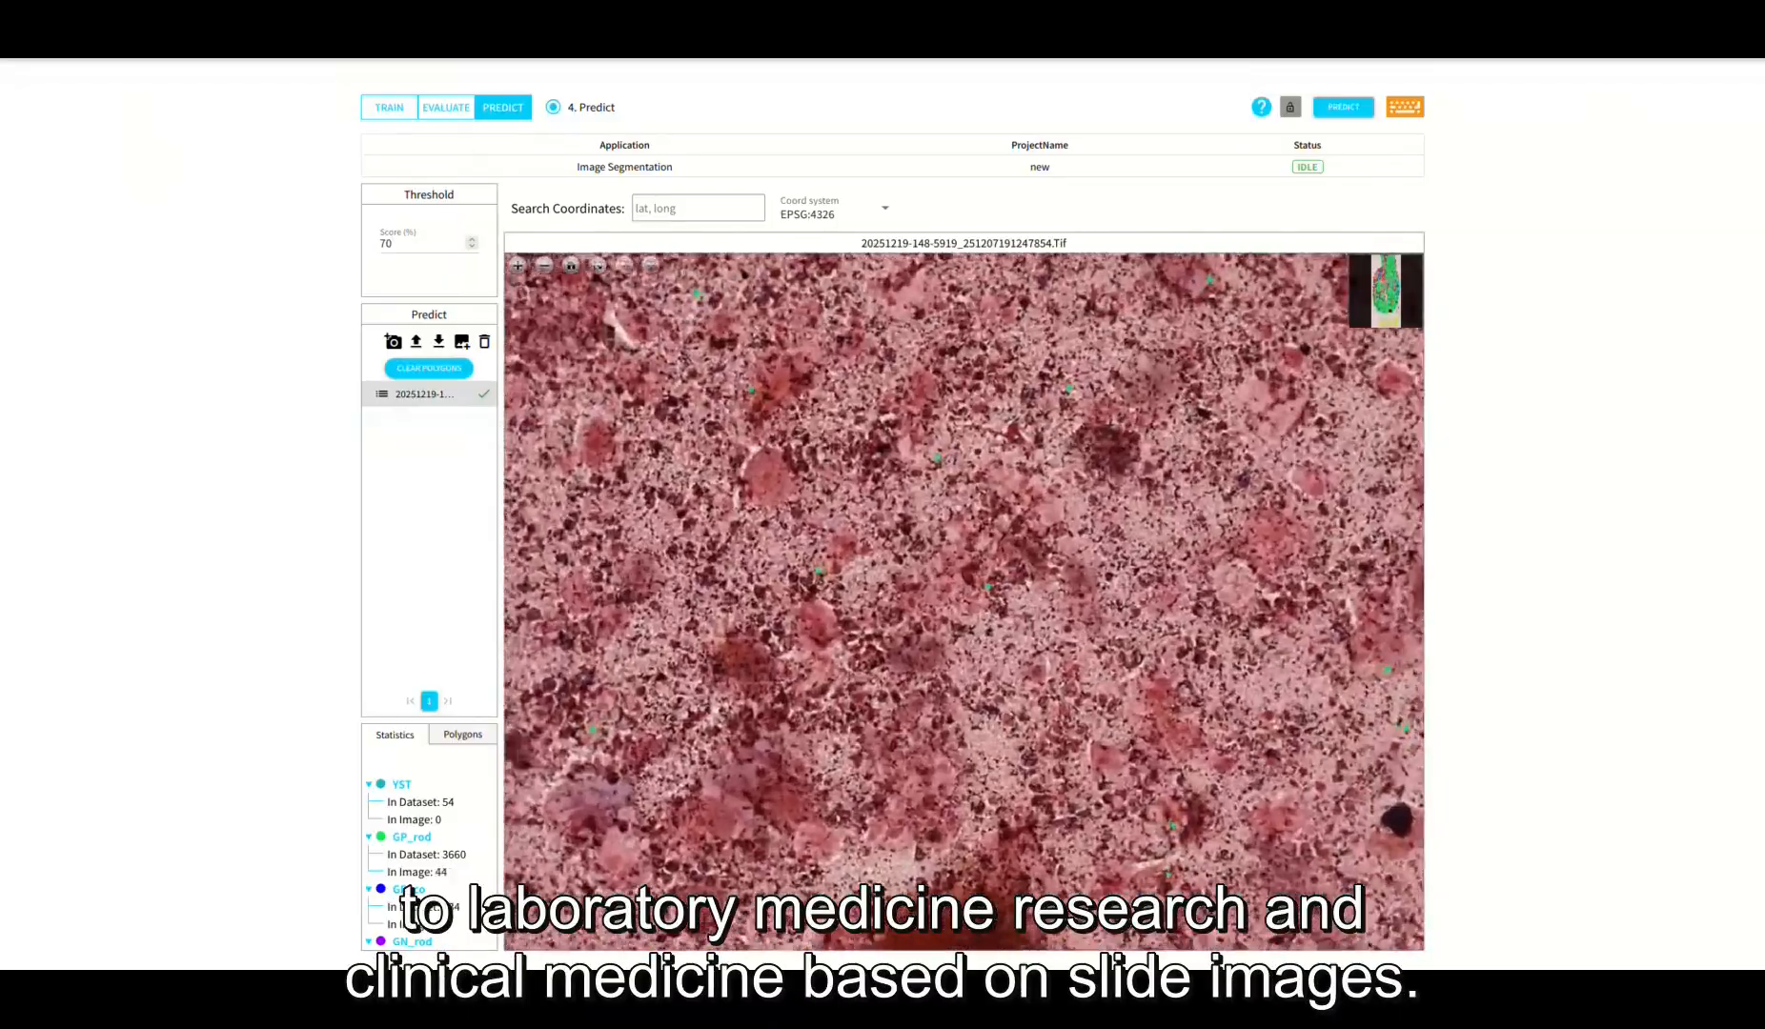
{"action": "scroll", "coordinate": [988, 583], "scroll_direction": "up", "scroll_amount": 3}
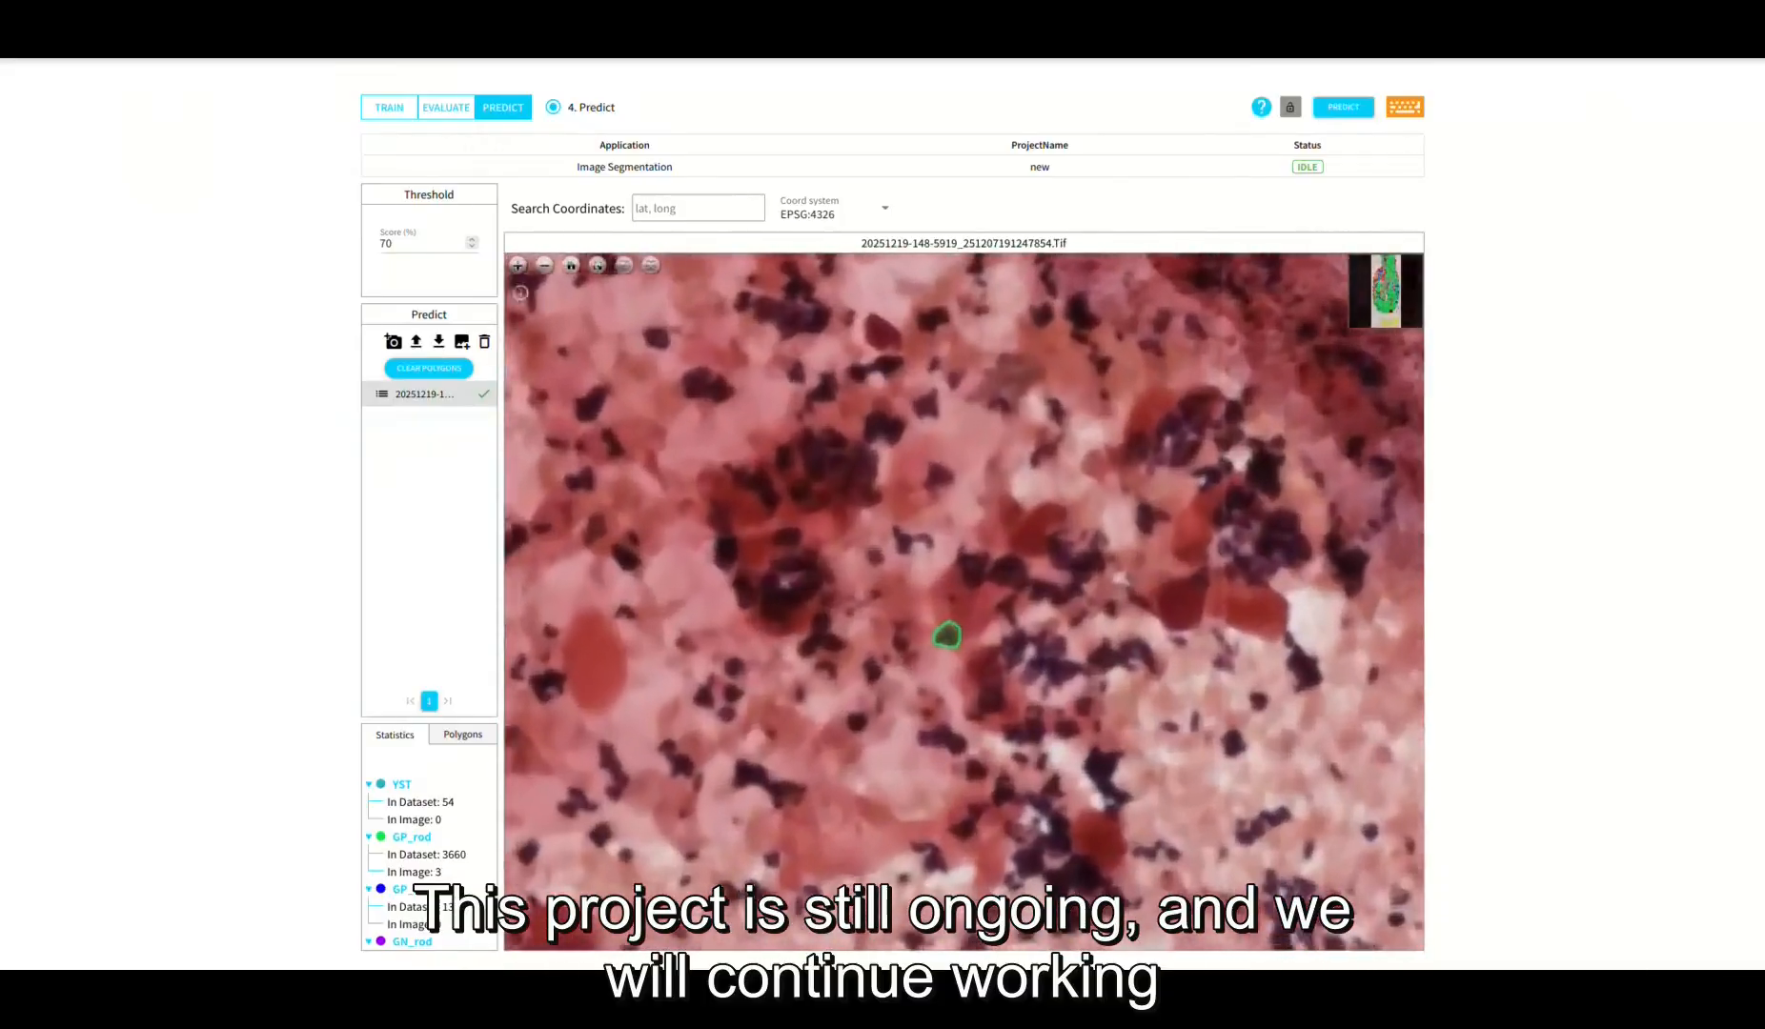